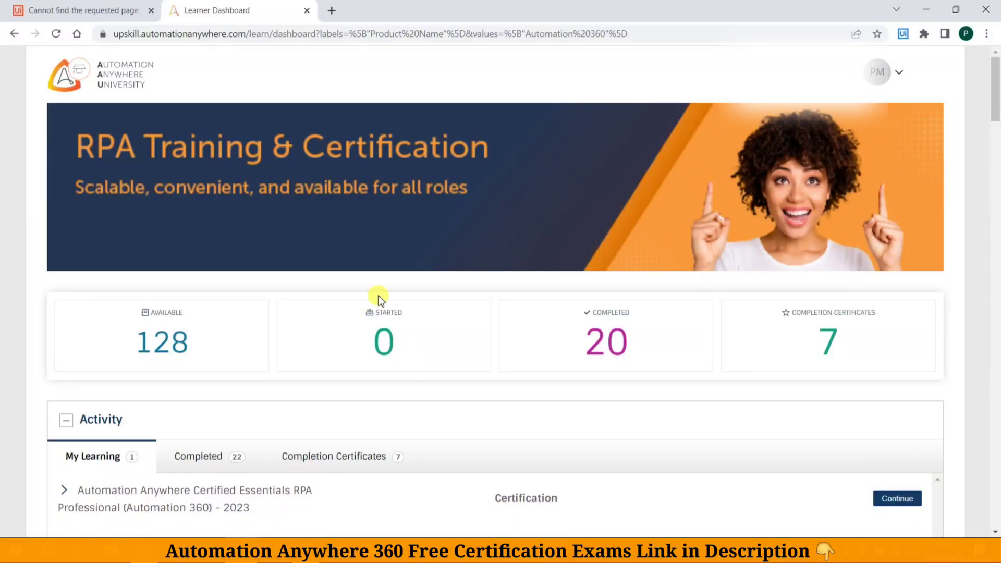
Switch the dashboard's Activity panel to the Completed tab to list finished learning items
scroll(380, 299, down, 4)
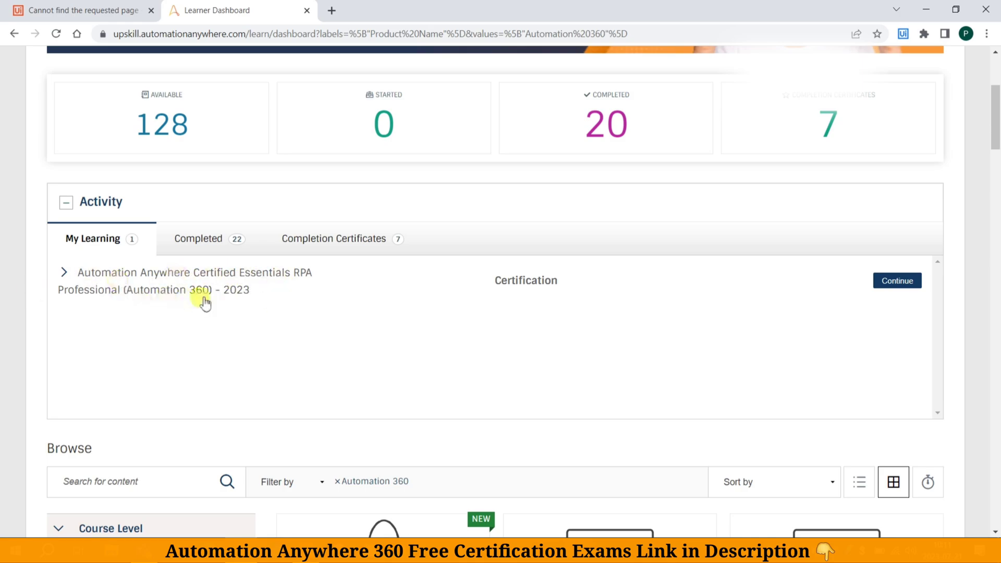
click(215, 240)
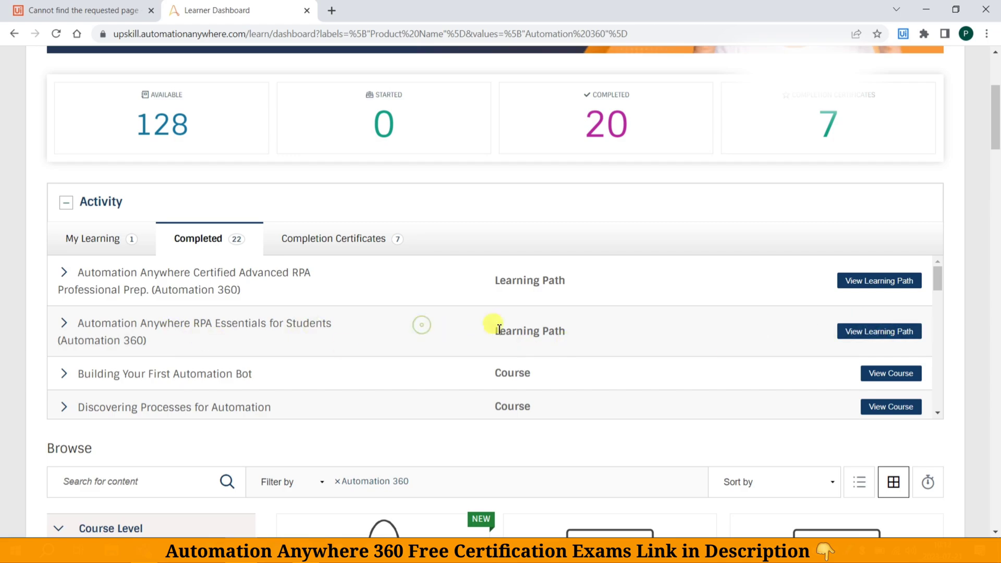
Open the RPA Essentials for Students path and confirm its Completion Criteria shows 20/20
click(874, 331)
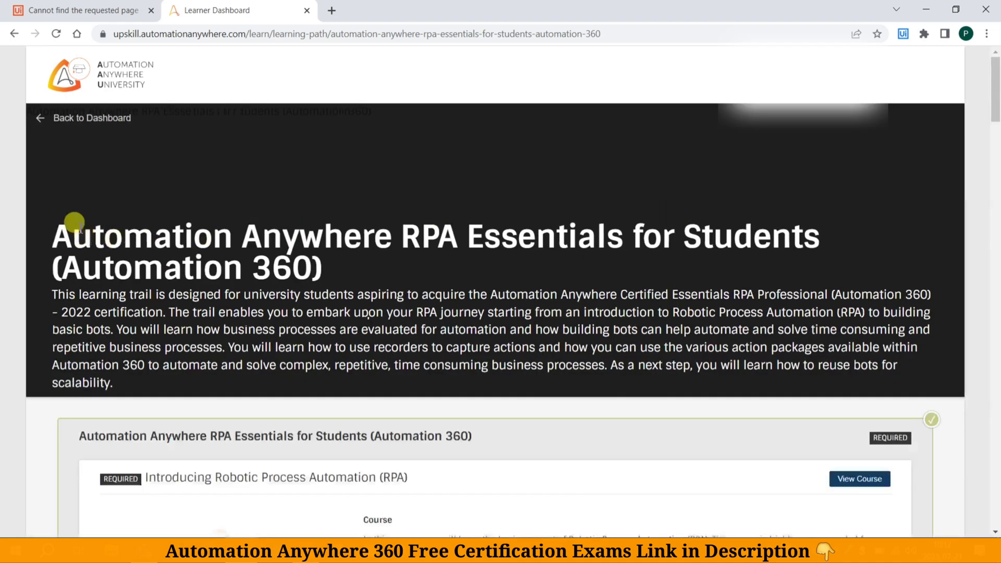
drag(49, 221, 358, 268)
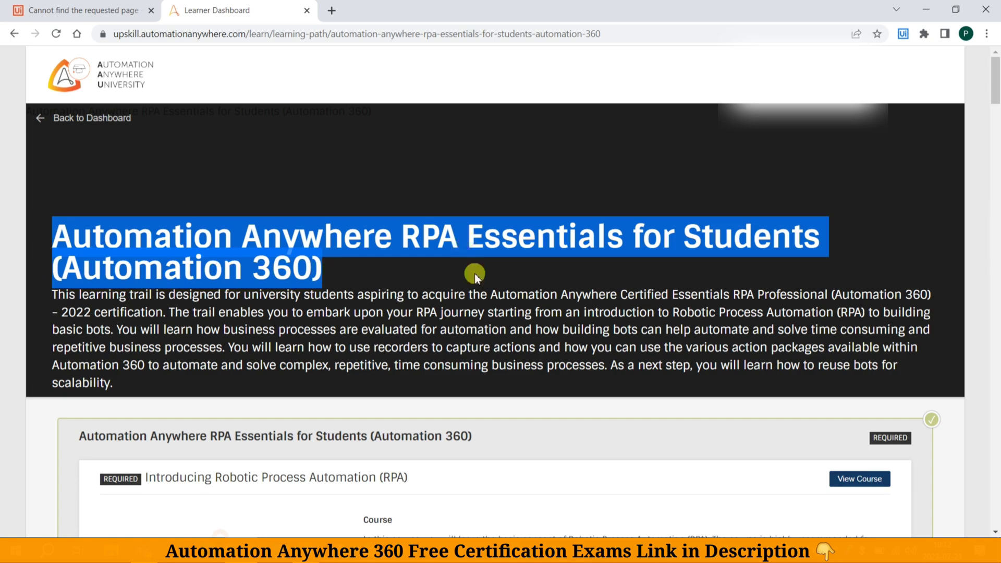
scroll(530, 285, down, 4)
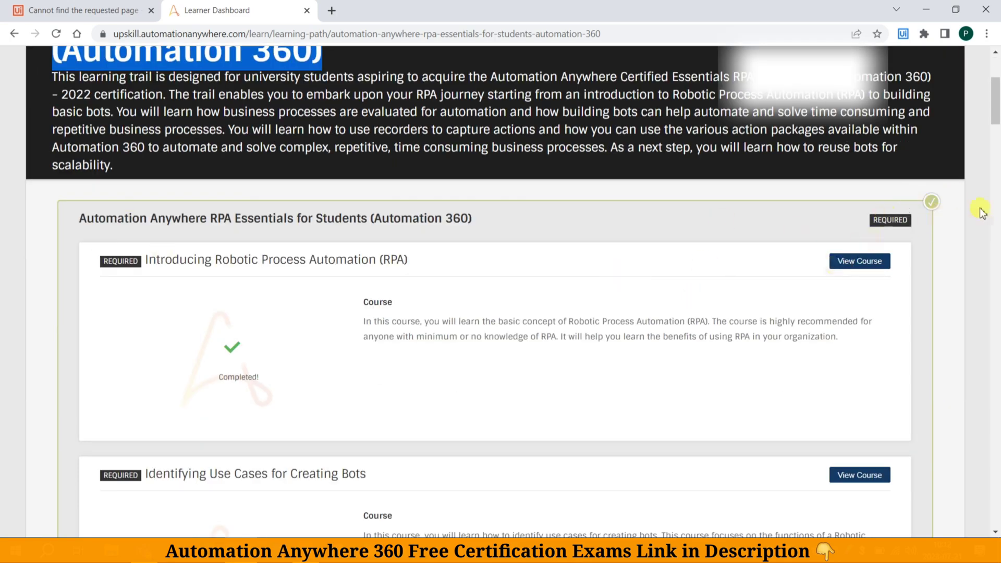
scroll(464, 310, down, 4)
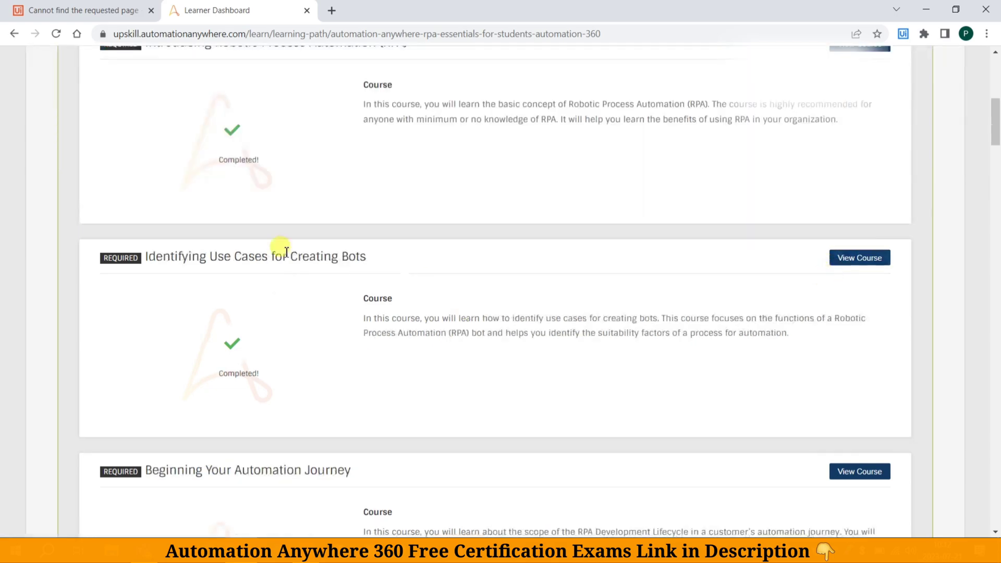
scroll(286, 251, down, 20)
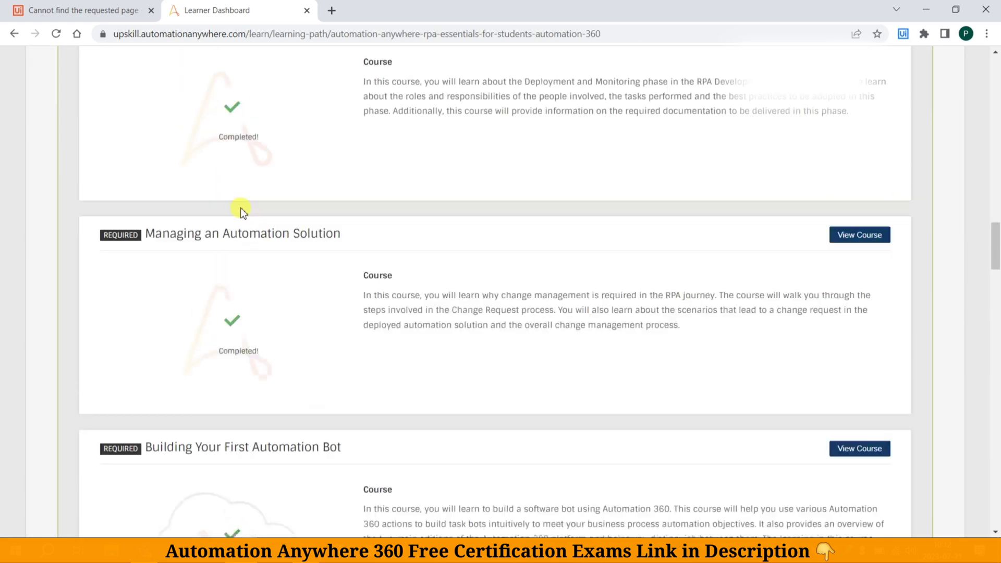
scroll(240, 208, down, 20)
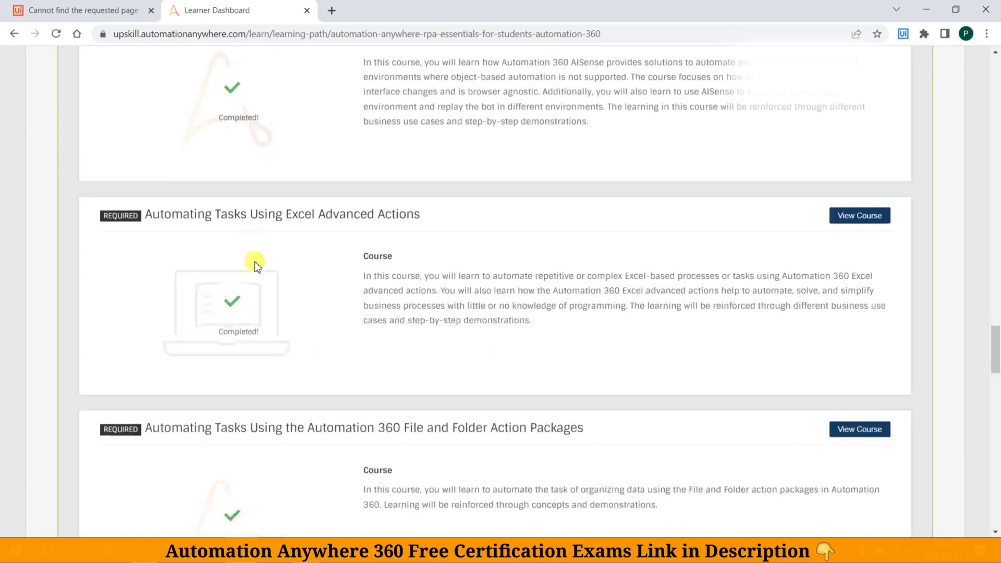
scroll(256, 266, down, 20)
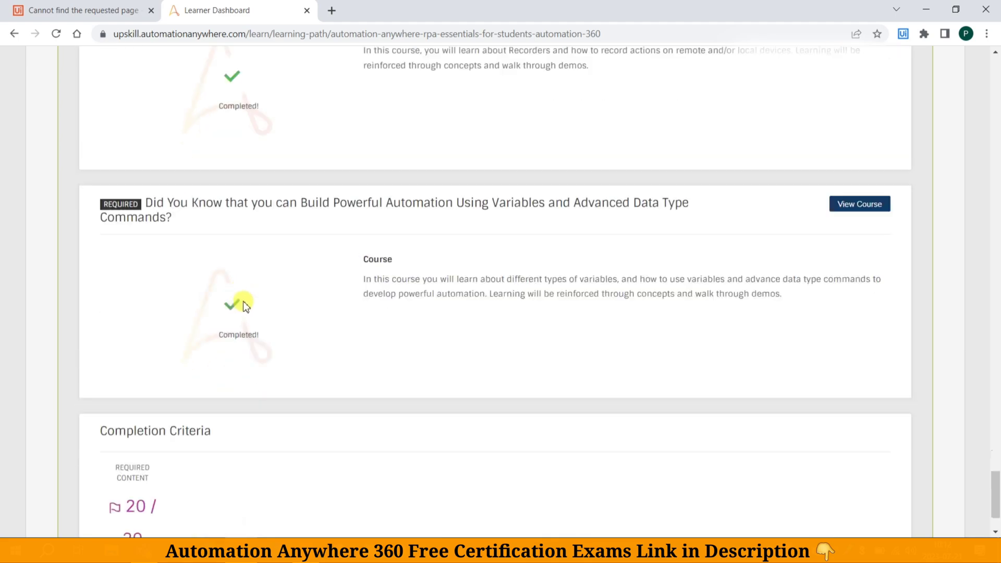
scroll(243, 301, down, 2)
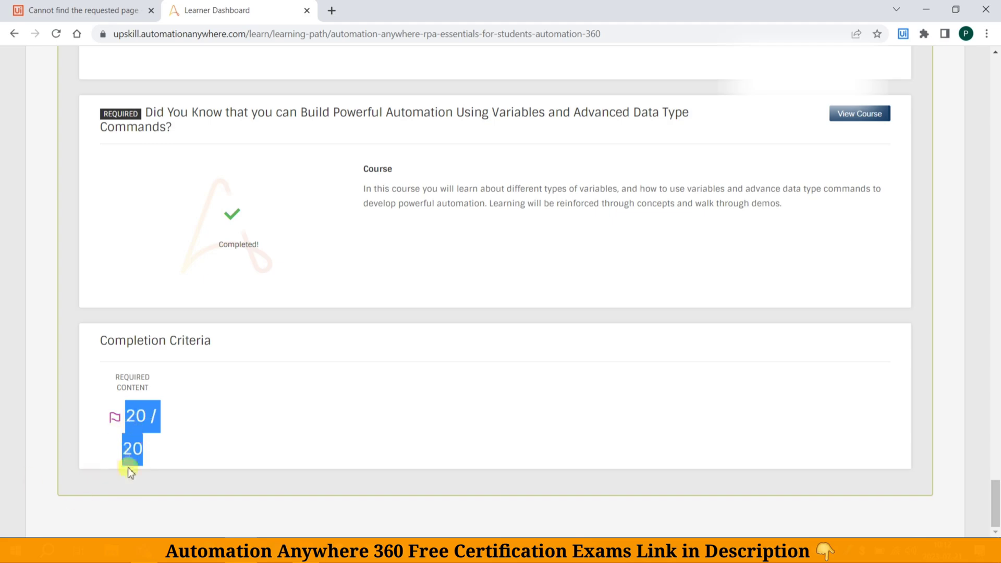
drag(996, 511, 995, 78)
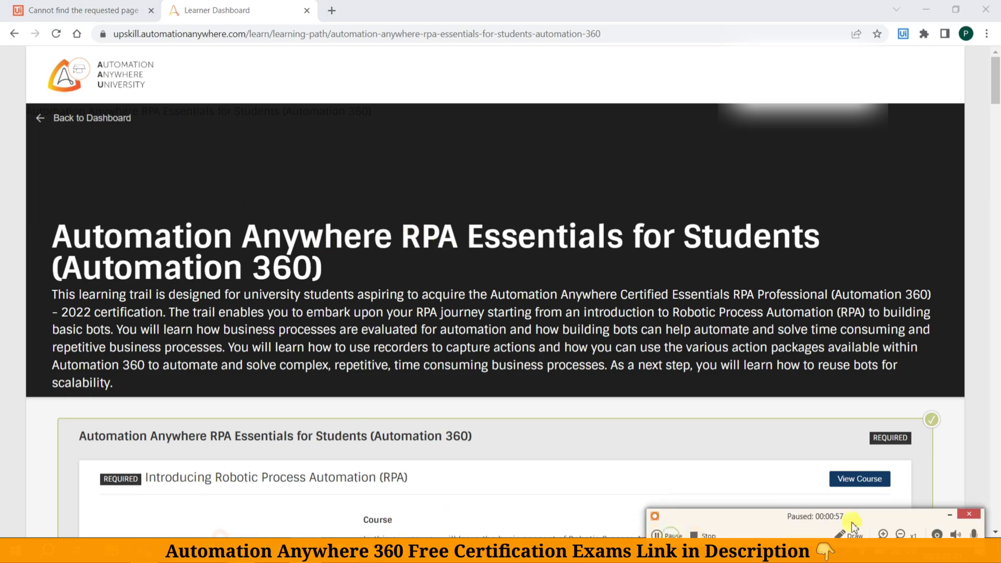
click(949, 516)
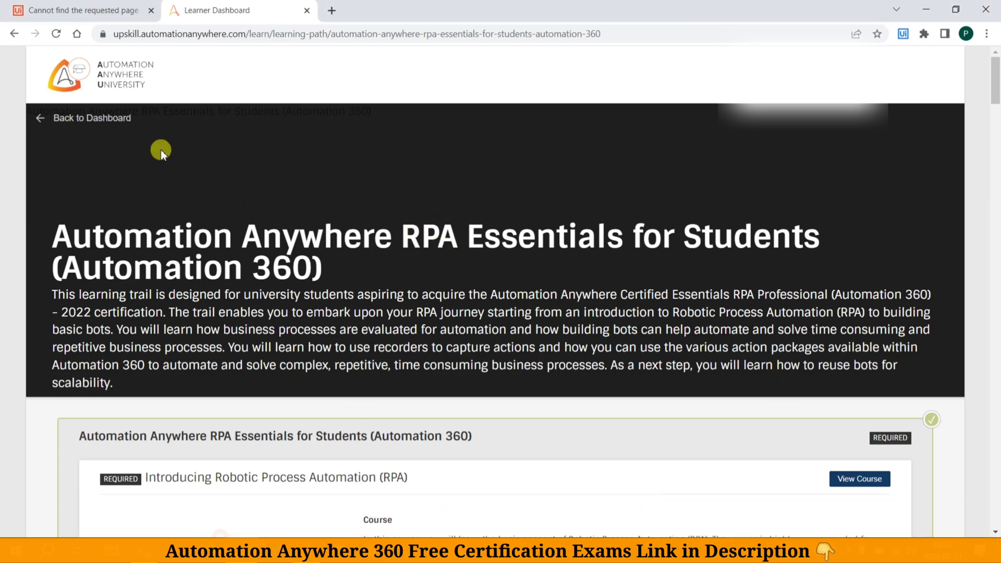
Return to the dashboard, reopen the Completed list, and open the profile avatar dropdown
click(73, 119)
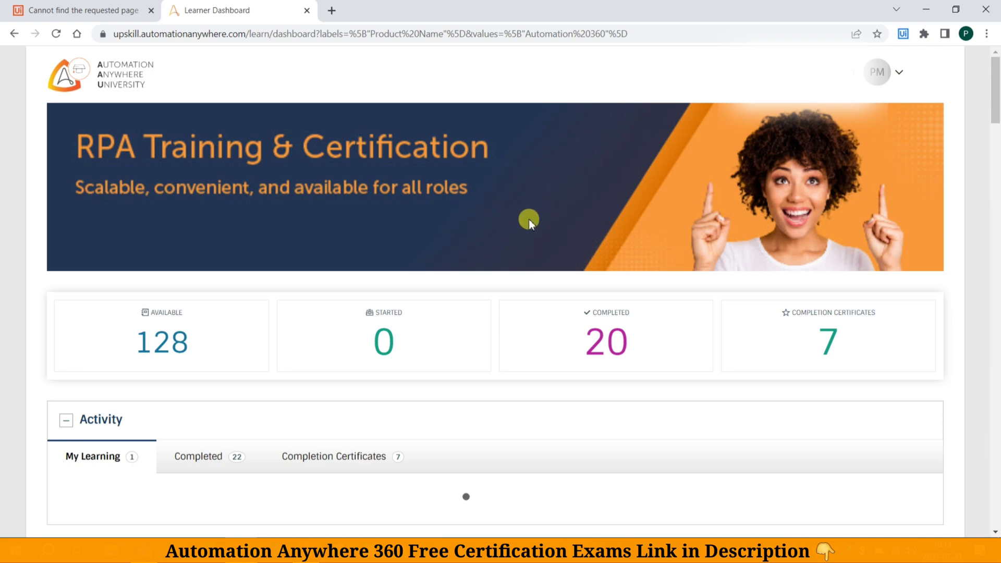
scroll(556, 233, down, 4)
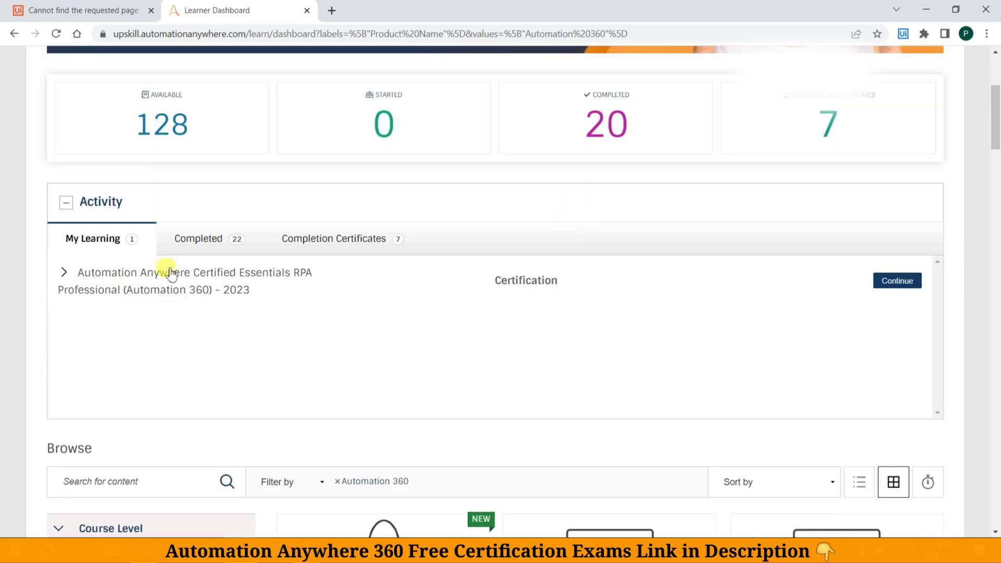
click(211, 241)
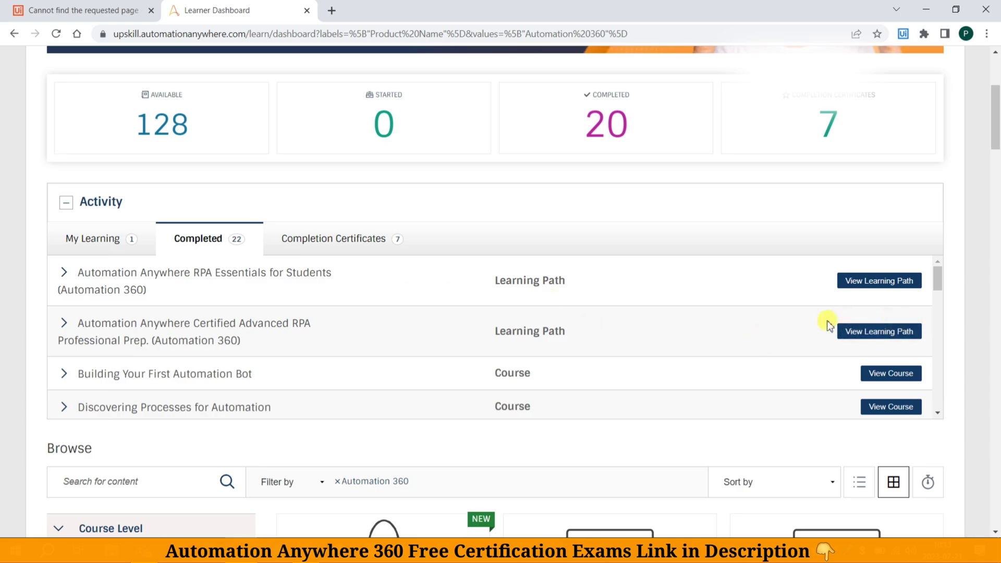
scroll(628, 305, up, 4)
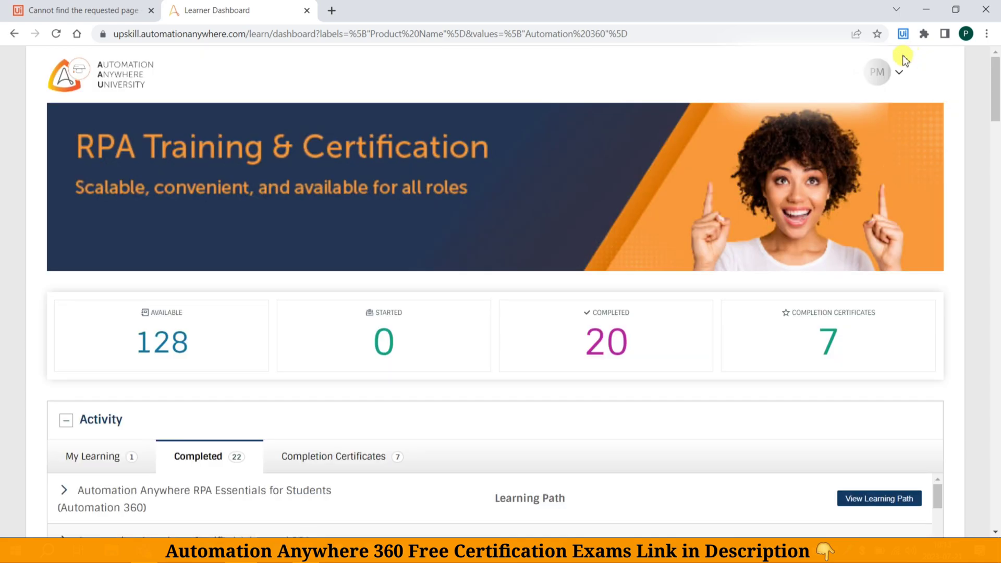
click(884, 76)
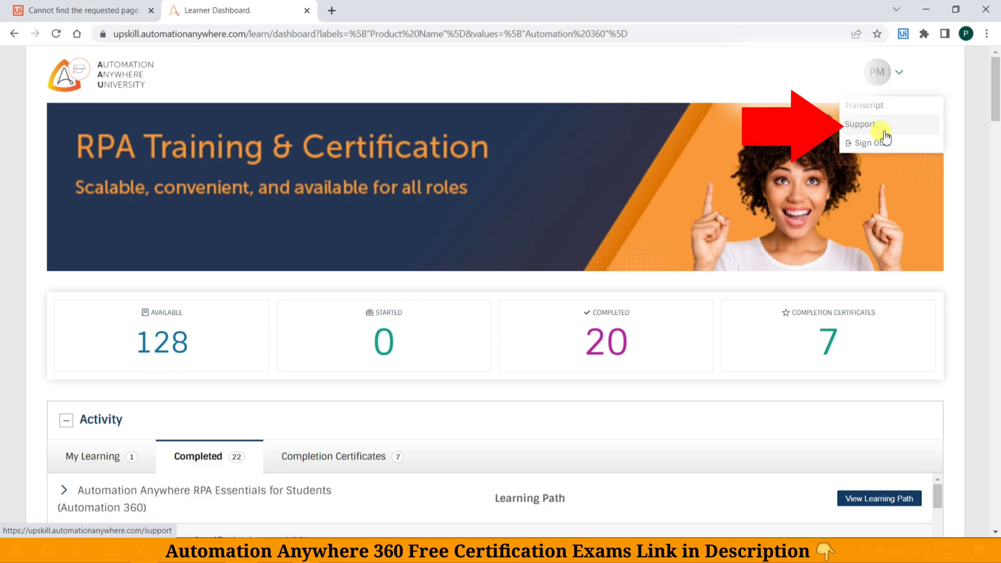
Open Support from the profile menu, then Contact Us from the Support page footer
click(861, 125)
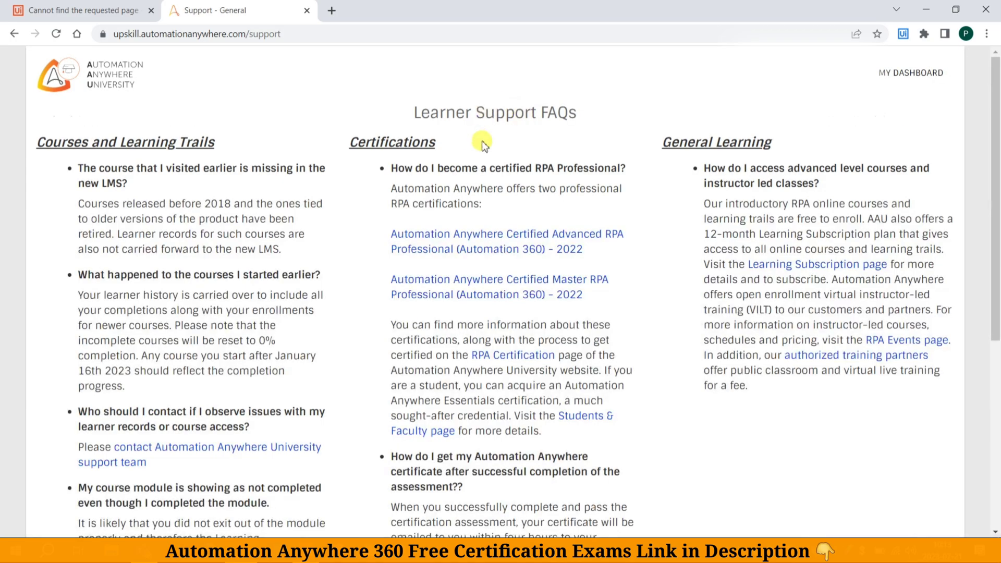
drag(415, 114, 577, 112)
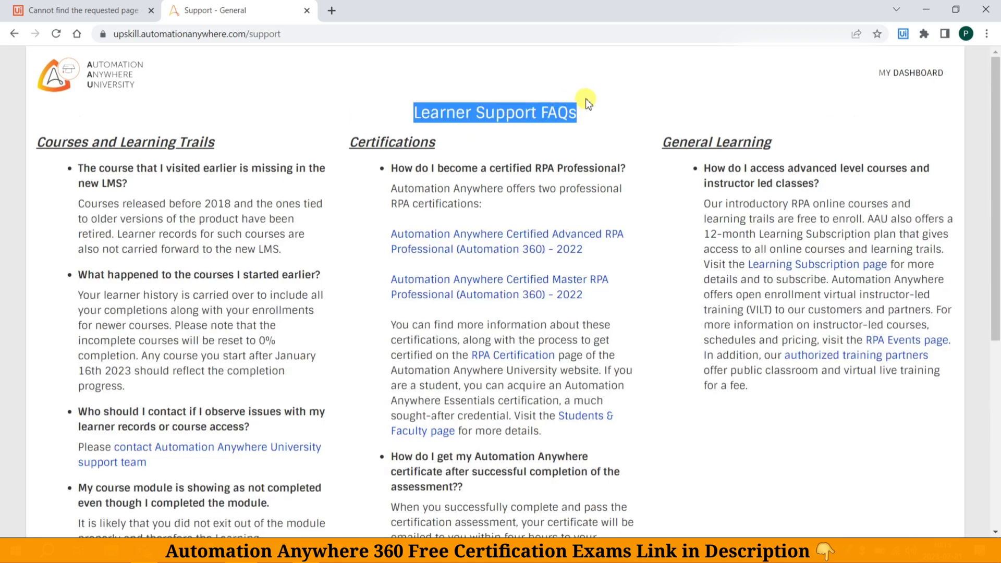
scroll(481, 195, down, 5)
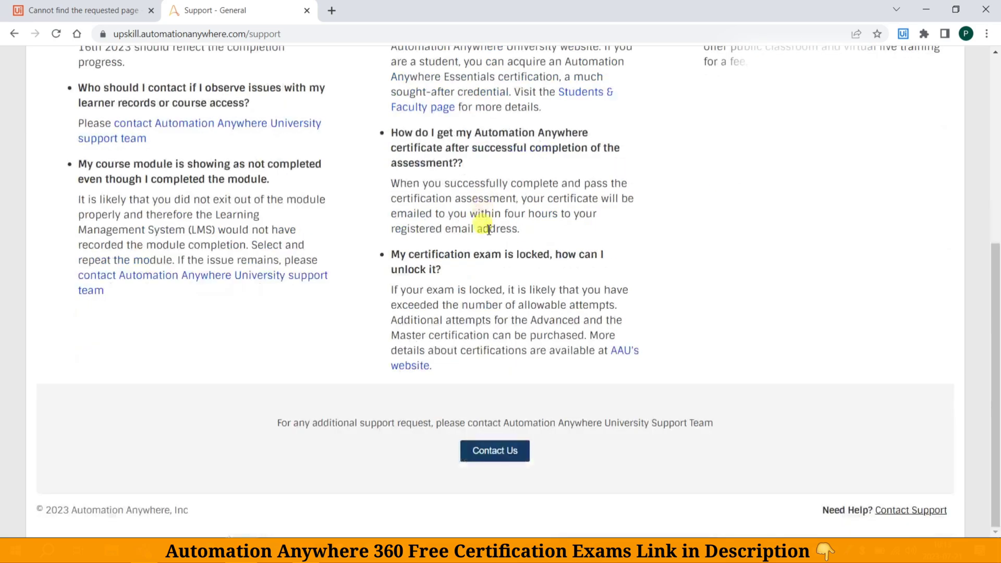
click(502, 452)
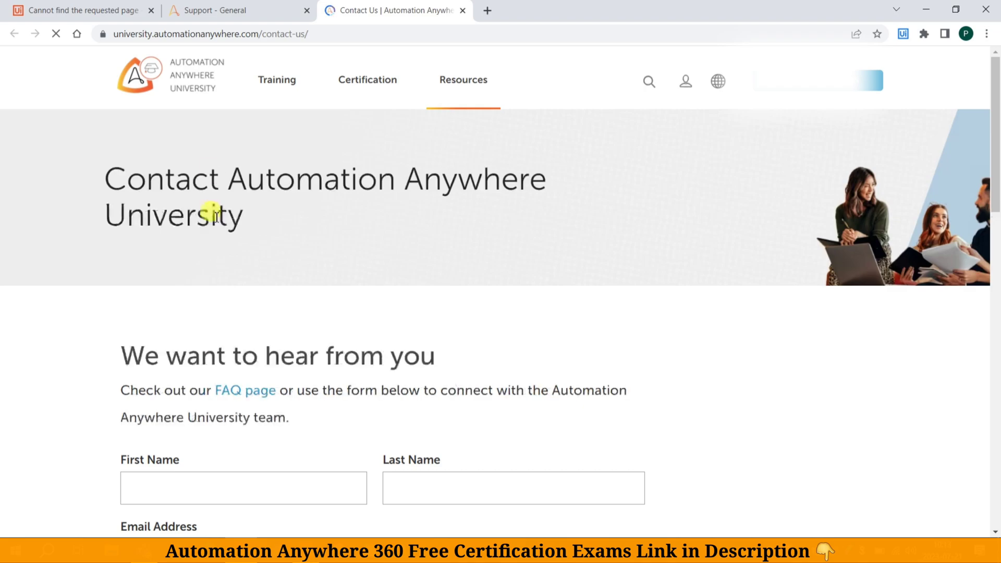
Fill in the contact form's first name, the sign-in e-mail address and the phone number
scroll(266, 296, down, 4)
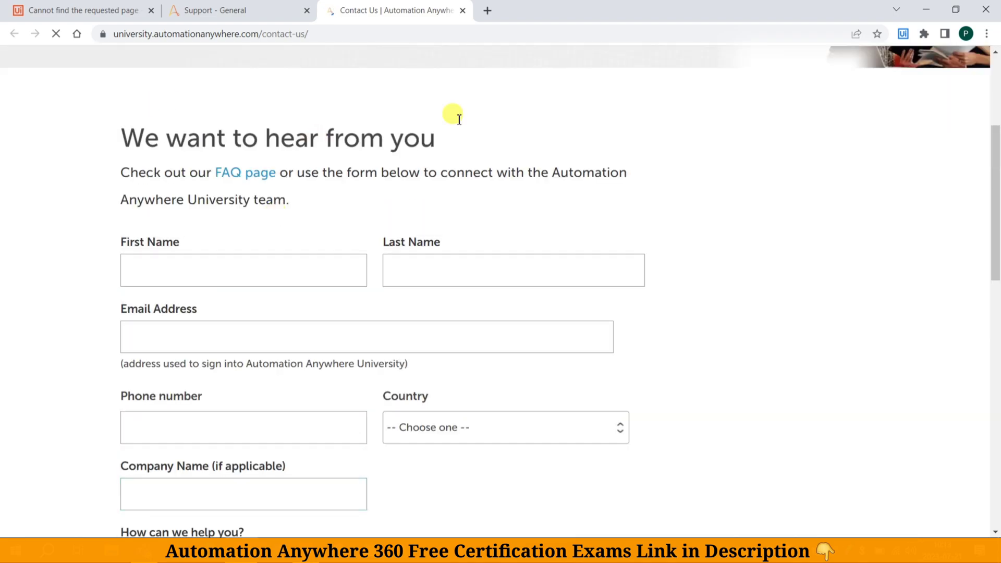
click(196, 269)
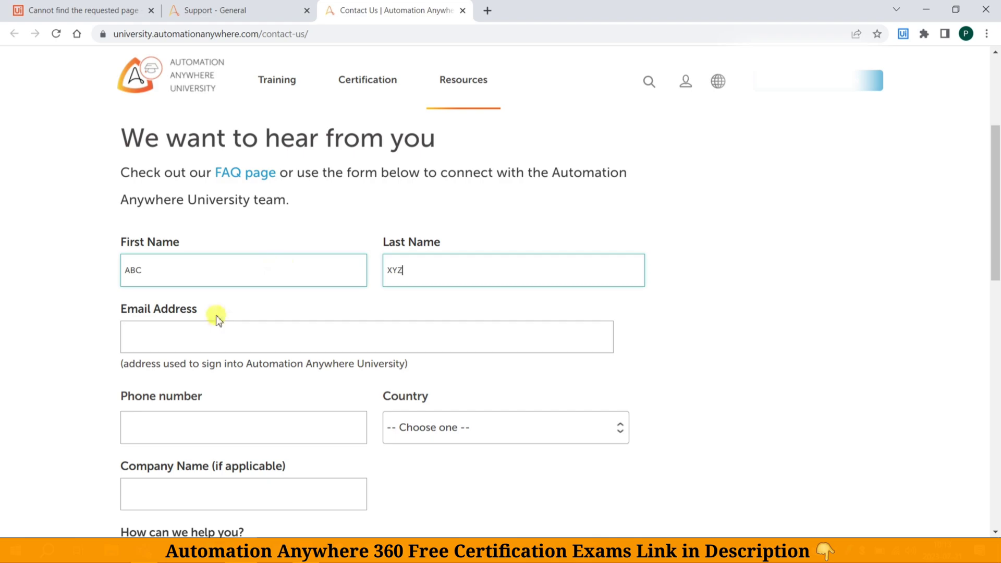
click(211, 336)
text(A)
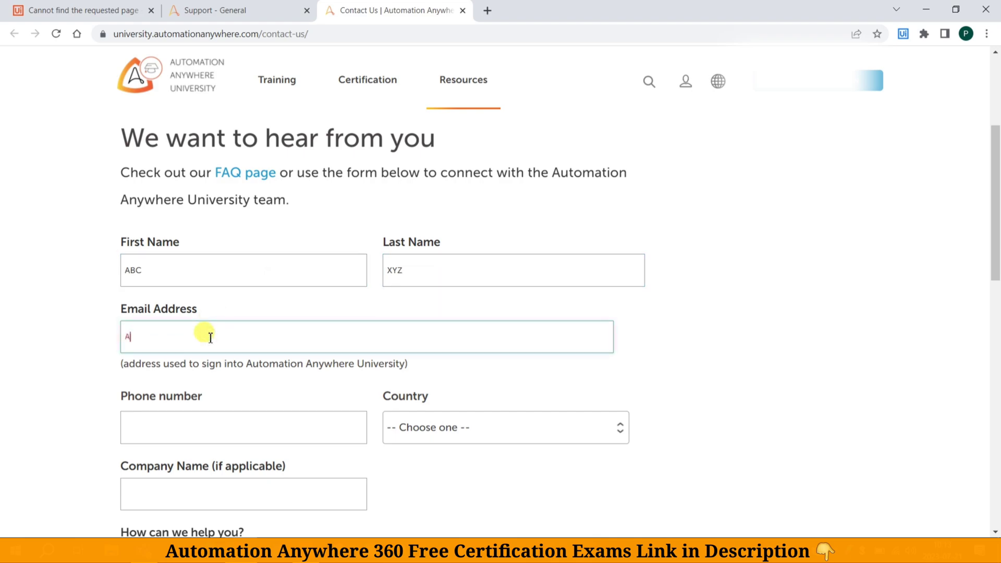
text(B)
text(abc)
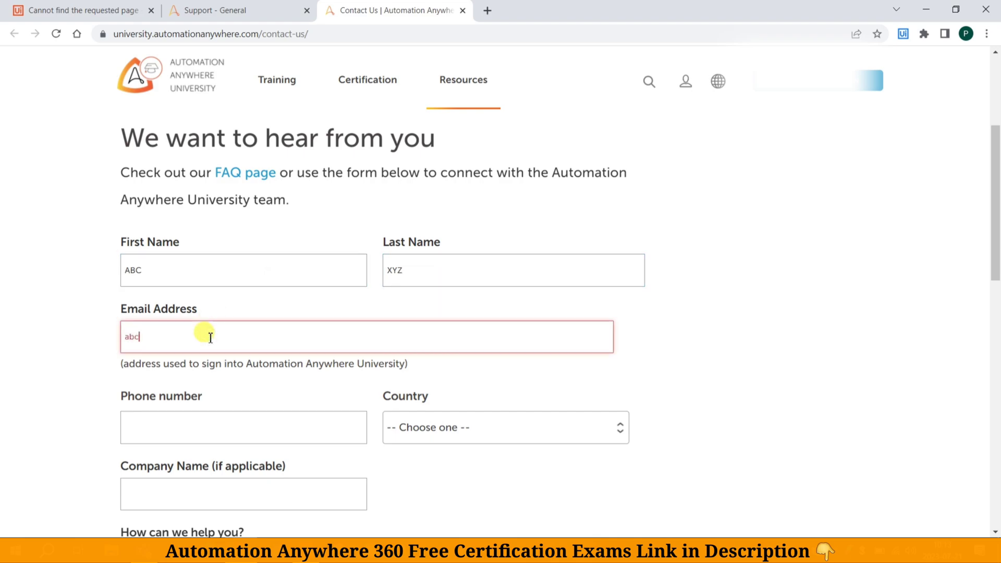
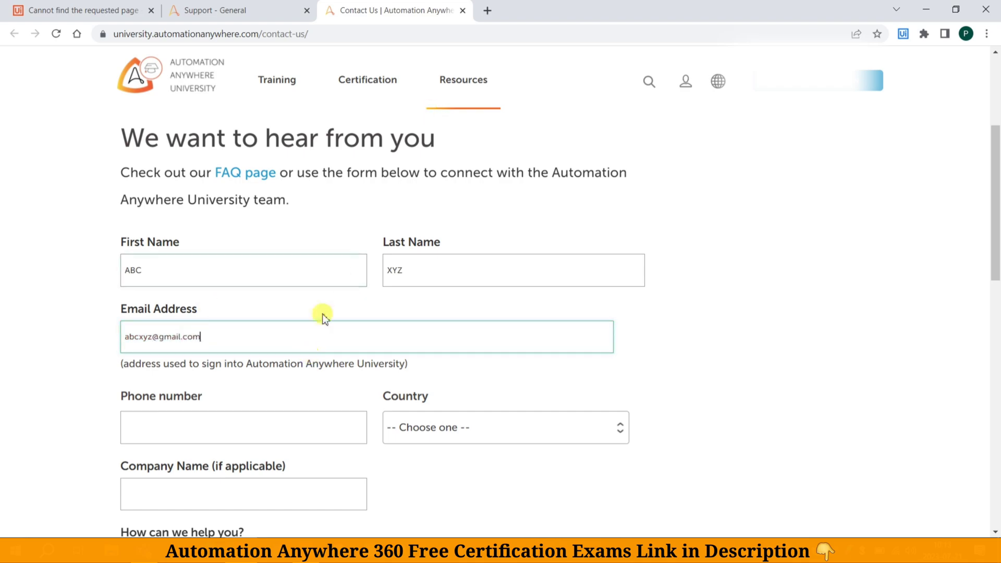
scroll(331, 313, down, 4)
click(261, 211)
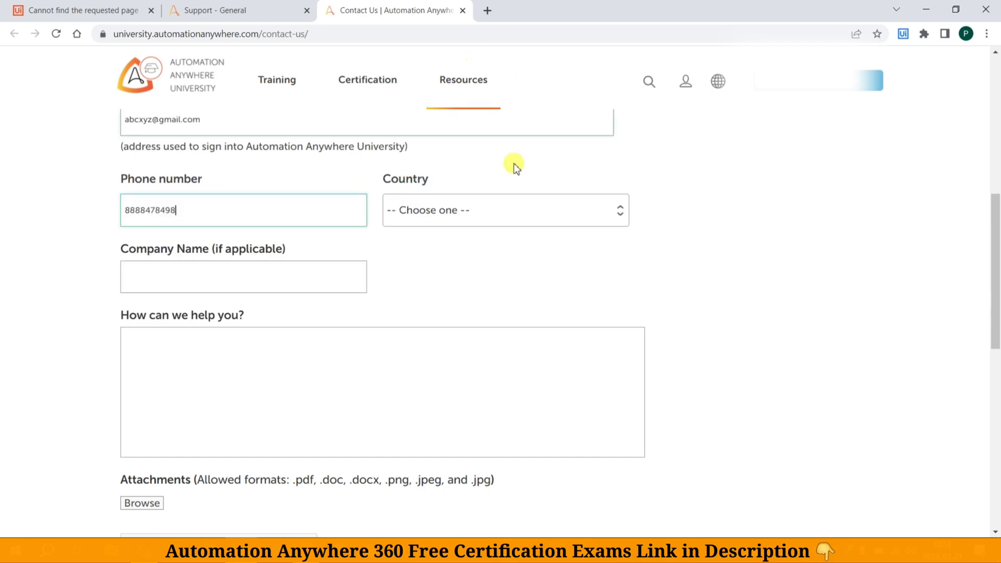
Choose India from the contact form's Country dropdown
click(489, 210)
scroll(478, 293, down, 20)
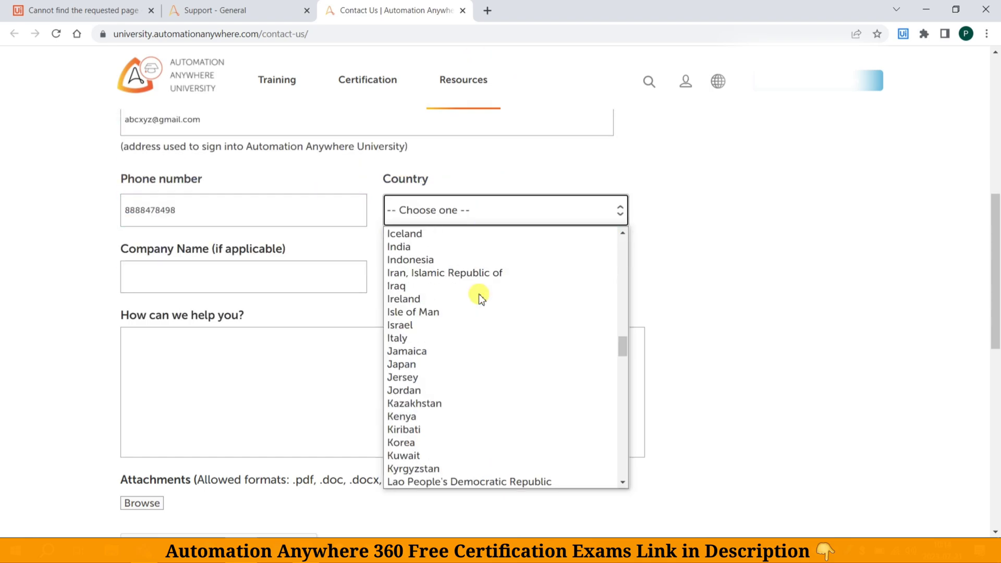
scroll(478, 298, up, 8)
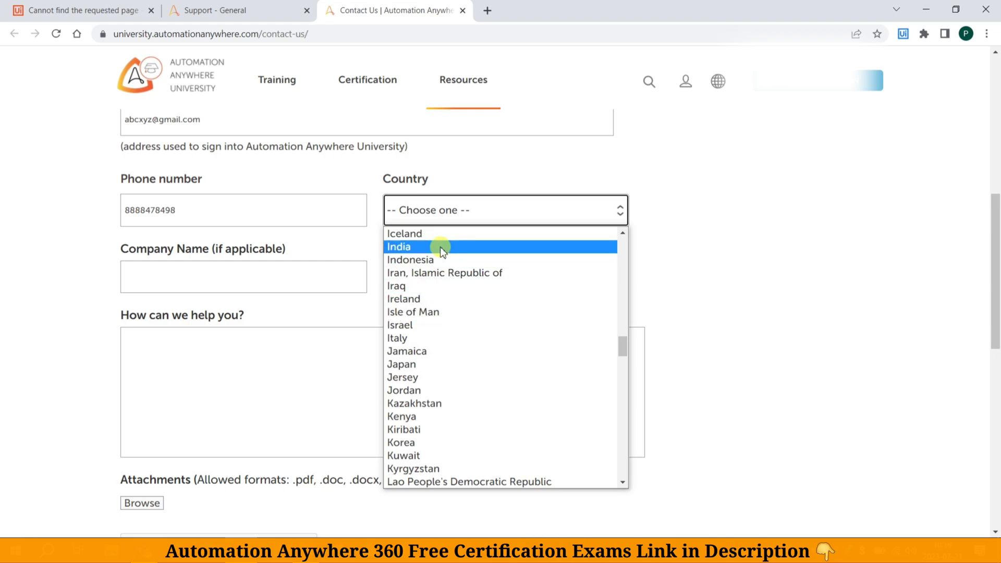
click(407, 246)
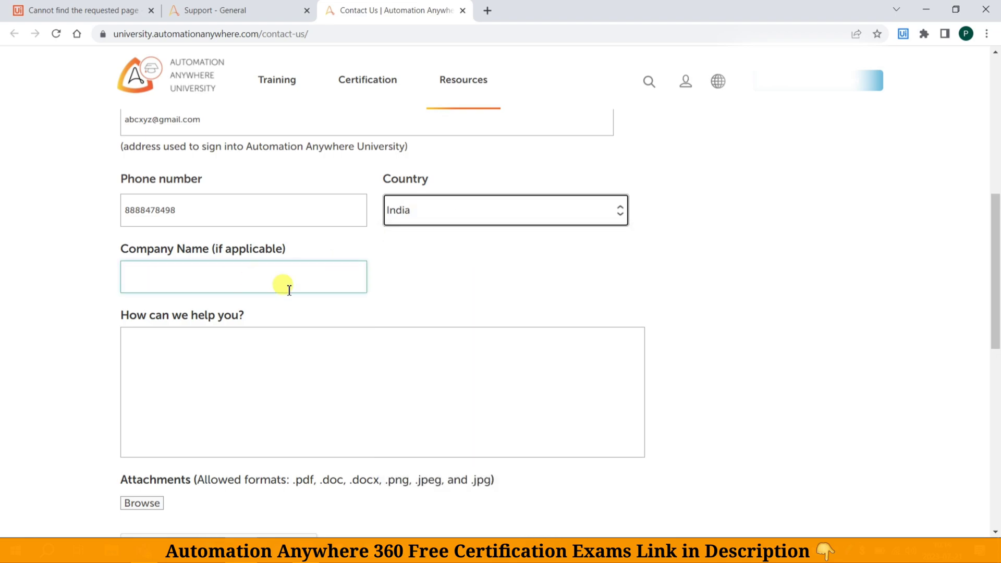
click(263, 271)
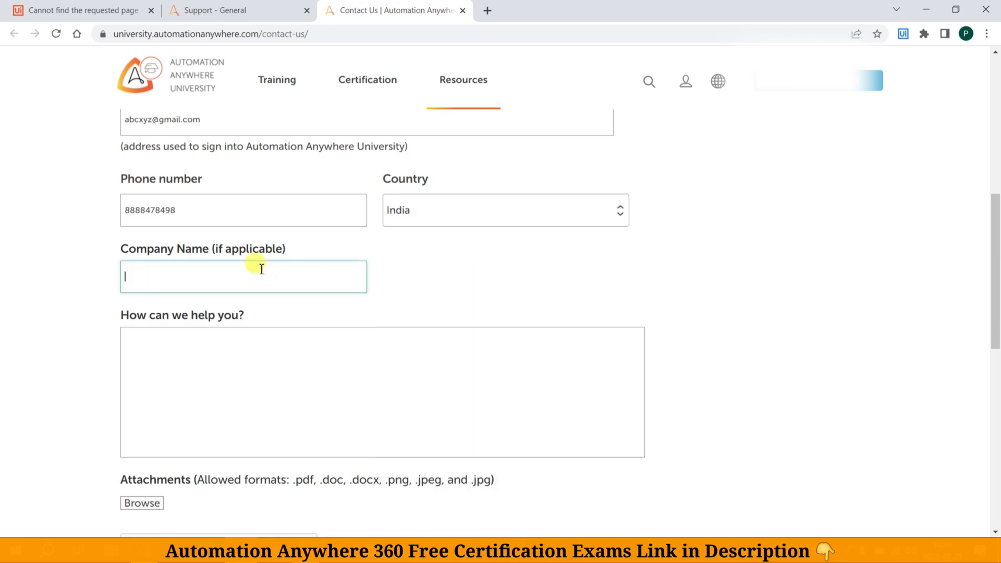
Write 'Hello Team,' and, on a new line, 'I have completed' in the help message box
click(128, 338)
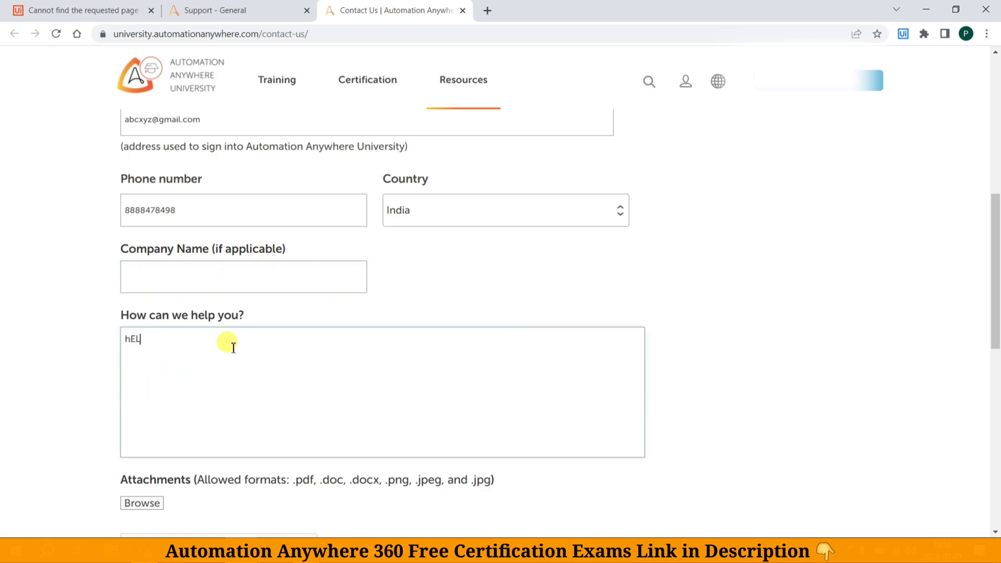
text(h)
key(BackSpace)
text(Hello Team,)
key(Return)
key(Return)
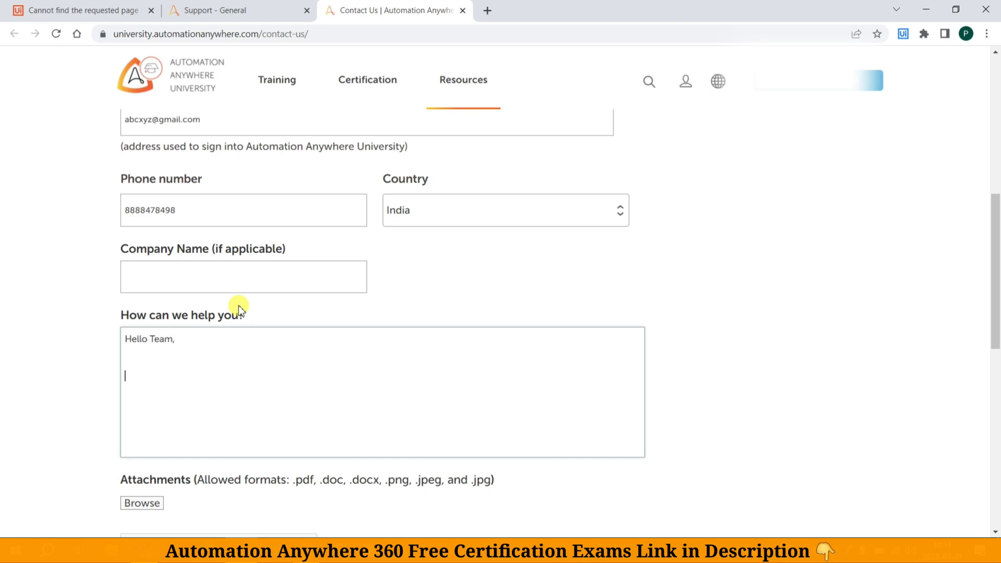
text(I have completed)
click(239, 6)
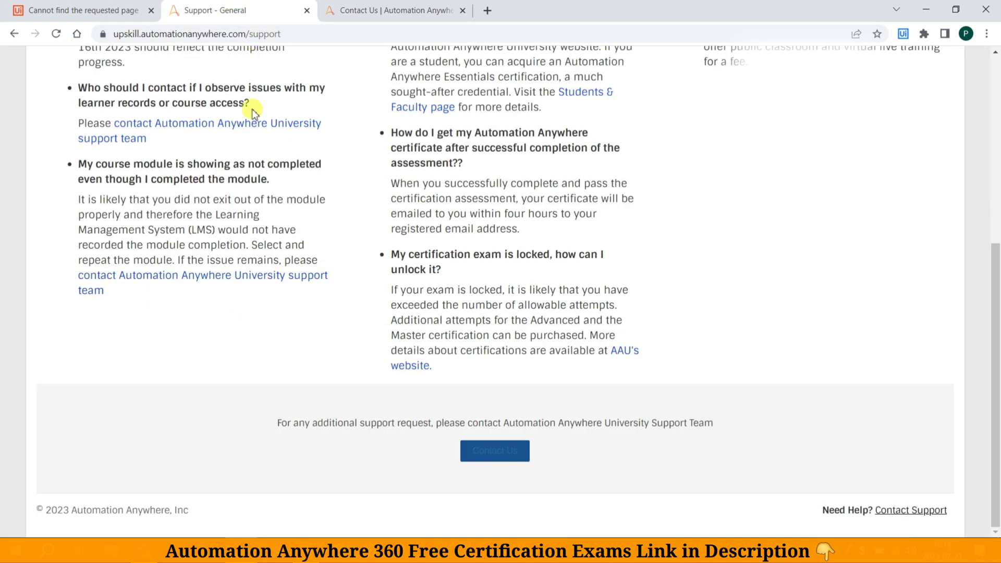
From the dashboard's Completed list, open the RPA Essentials for Students learning path
click(14, 34)
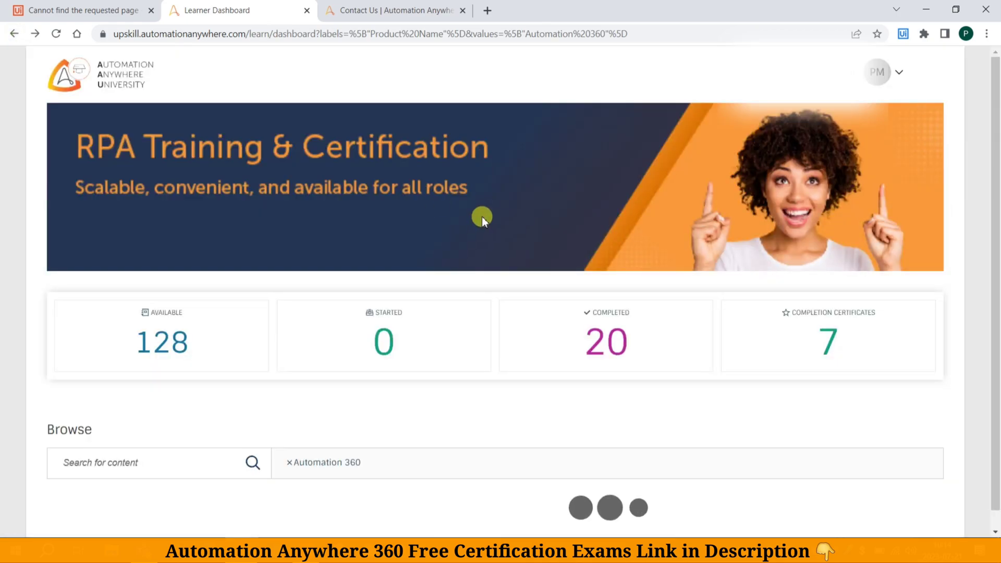
click(230, 455)
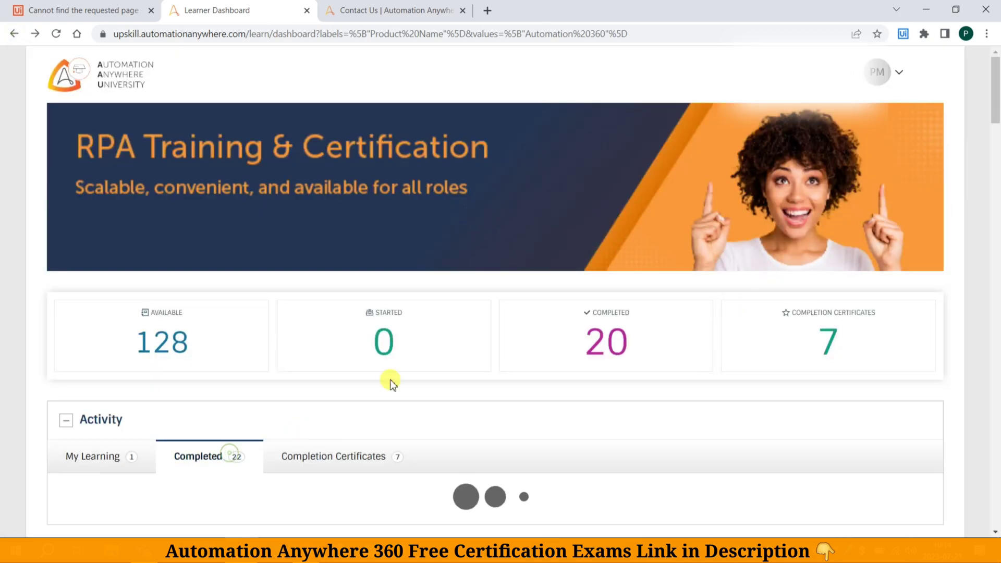
scroll(425, 360, down, 4)
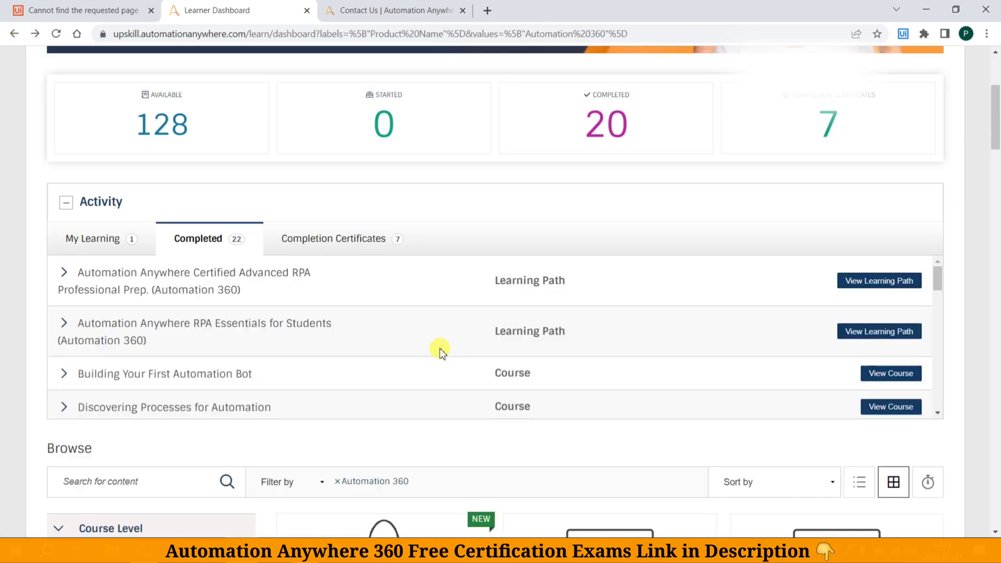
click(269, 334)
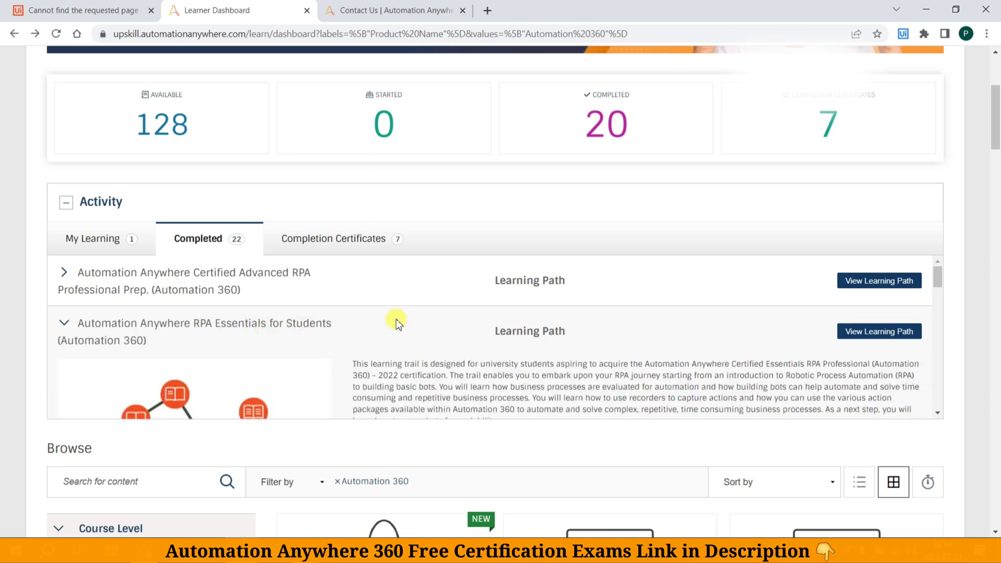
click(881, 343)
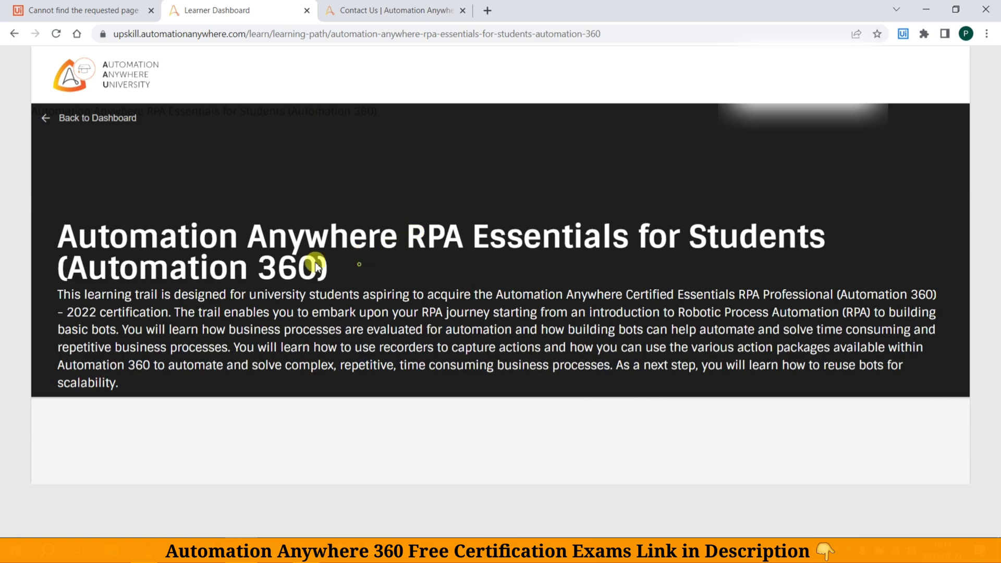
Copy the learning path's title 'RPA Essentials for Students (Automation 360)' and go back to the contact form
drag(334, 263, 52, 232)
right_click(112, 239)
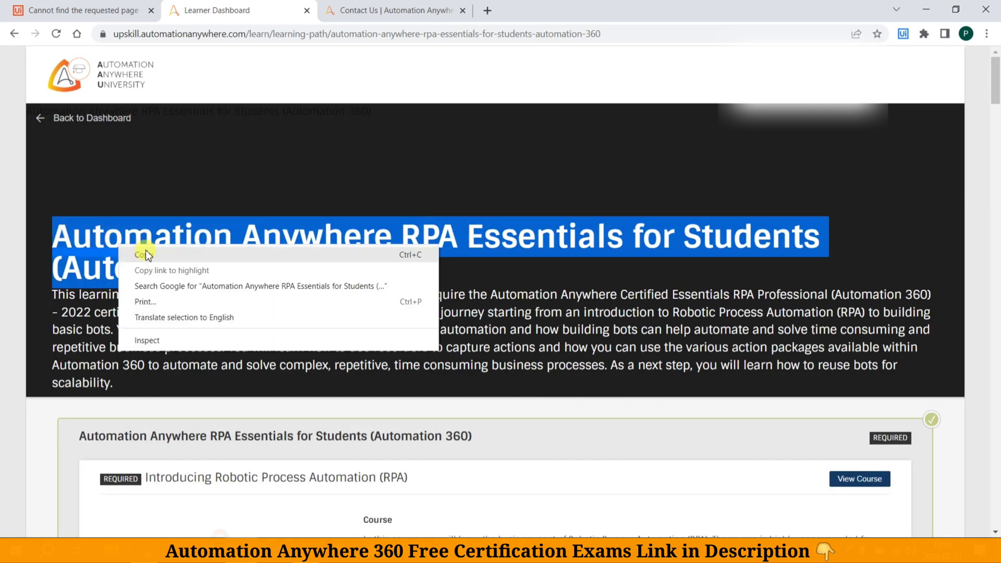
click(145, 254)
click(380, 10)
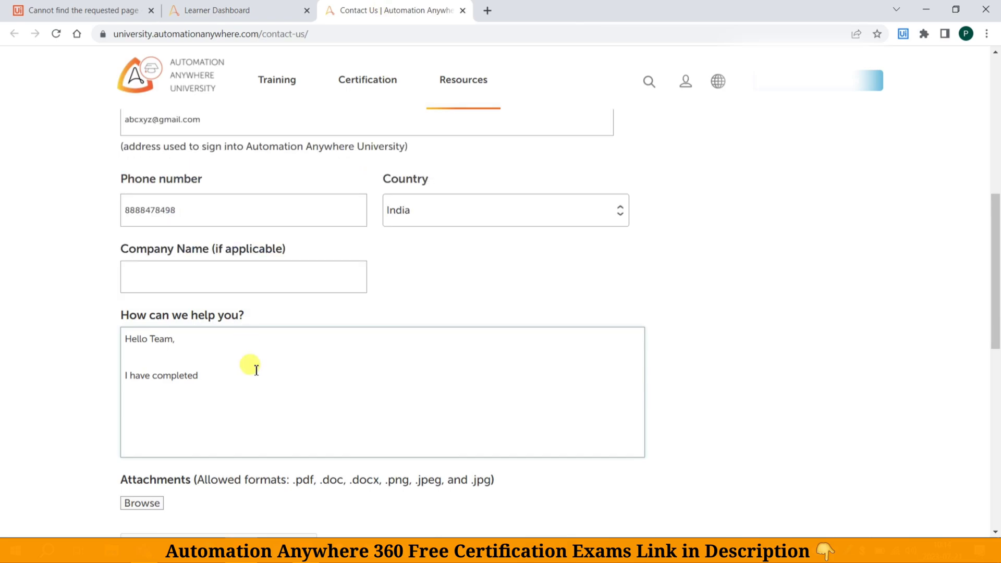
Paste the course title and add the certification-link unlock request ending with 'Thanks'
key(ctrl+v)
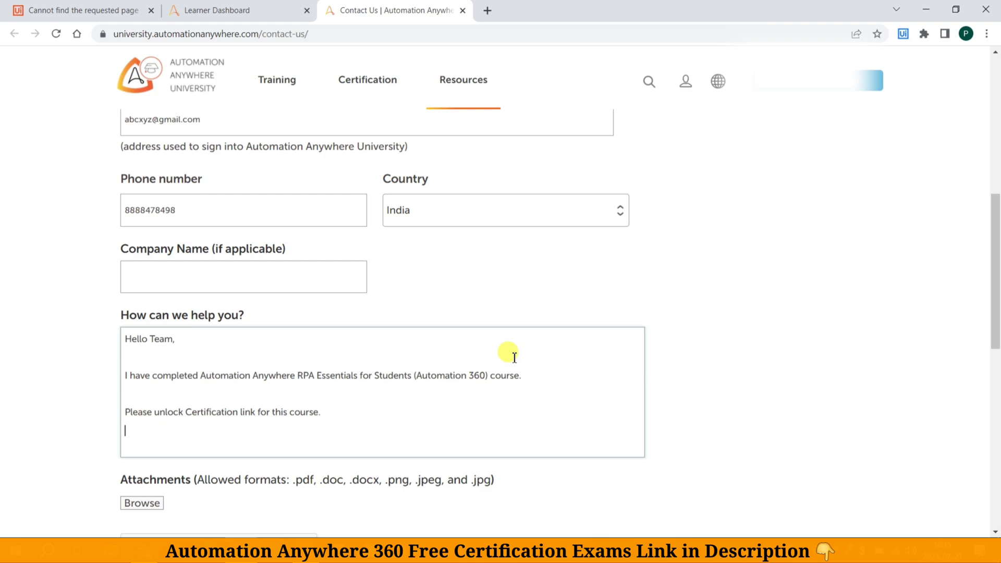
key(Return)
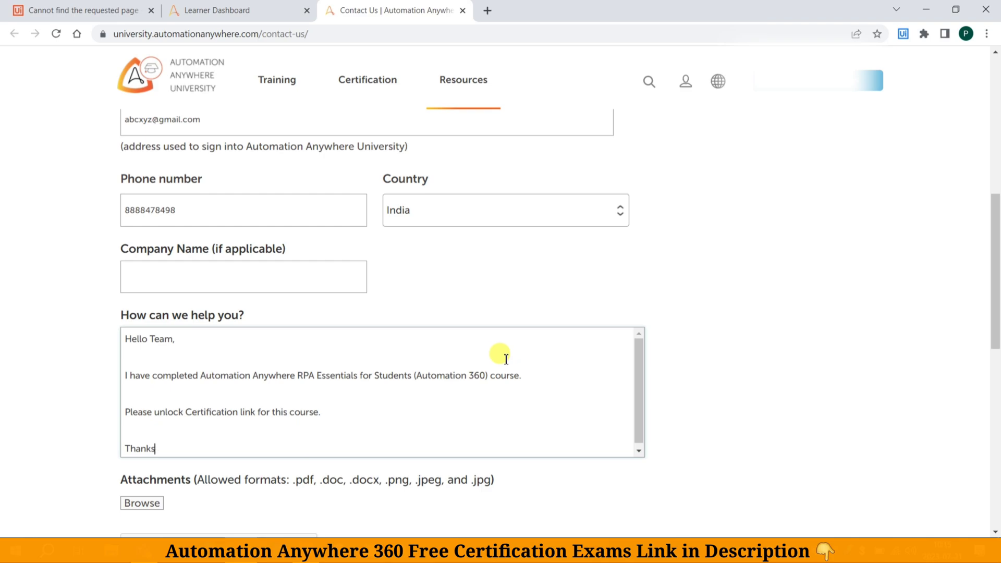
scroll(485, 361, down, 1)
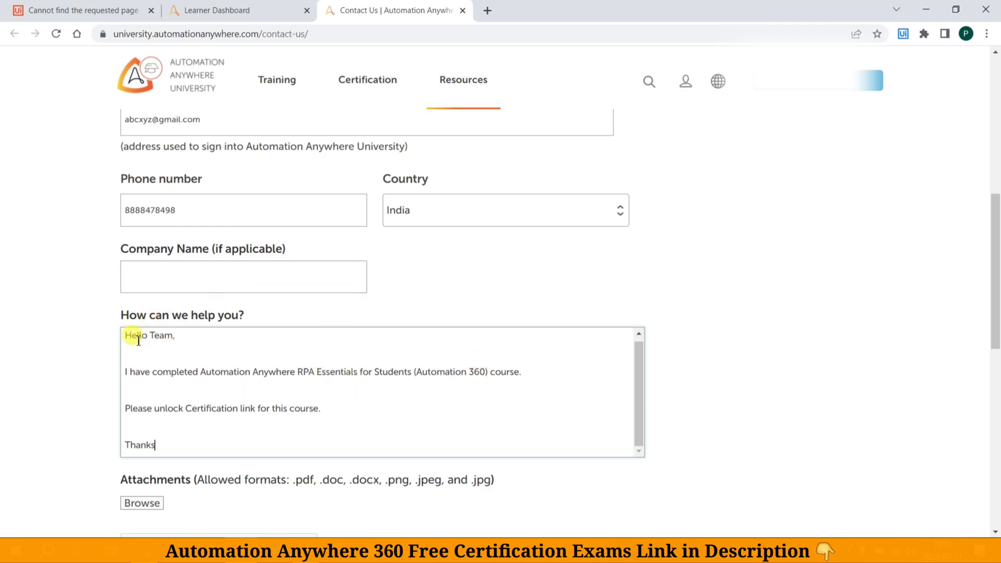
drag(127, 338, 183, 451)
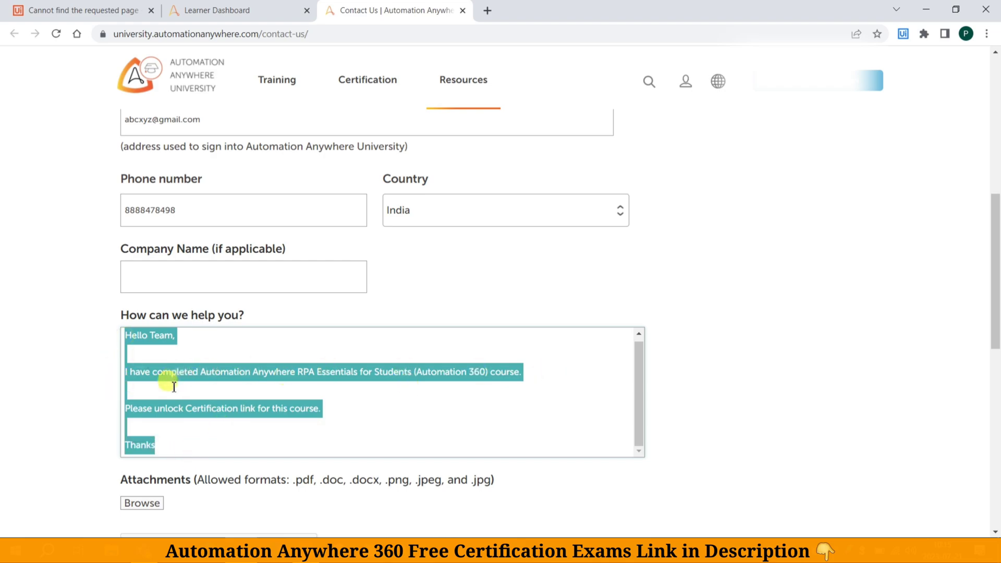
click(198, 442)
scroll(261, 424, down, 4)
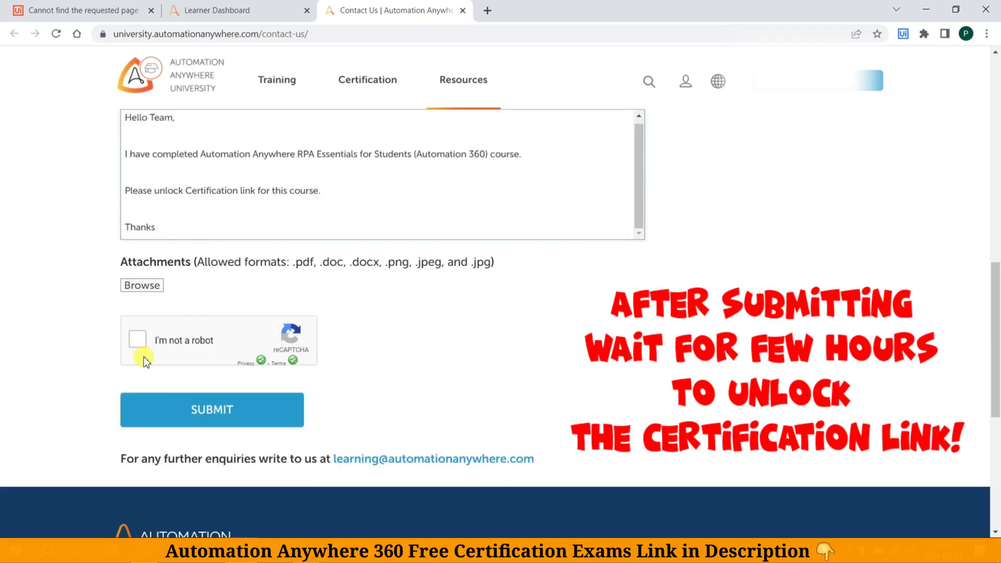
Pass the reCAPTCHA check, then close the Contact Us tab with Ctrl+W
click(137, 342)
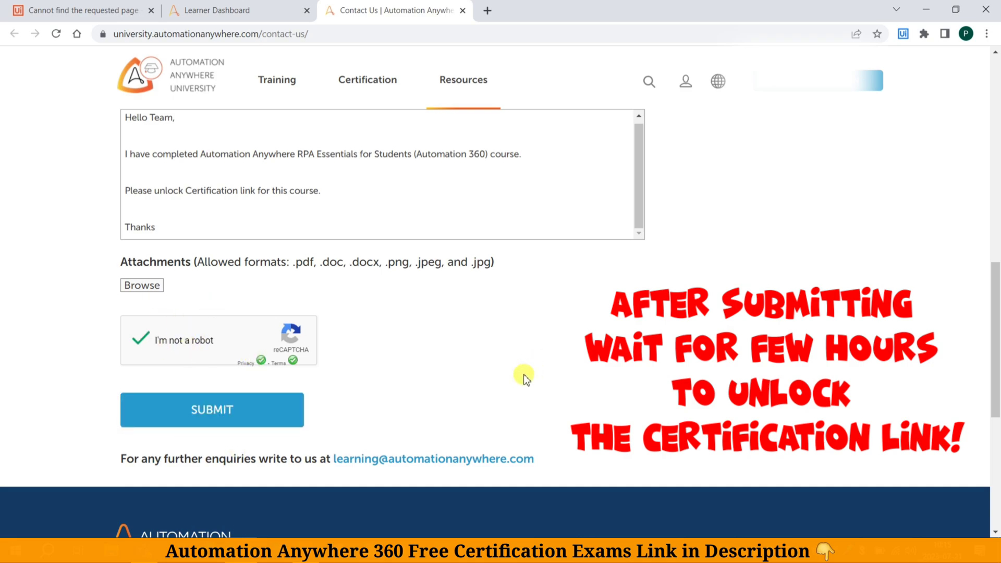
scroll(524, 378, up, 10)
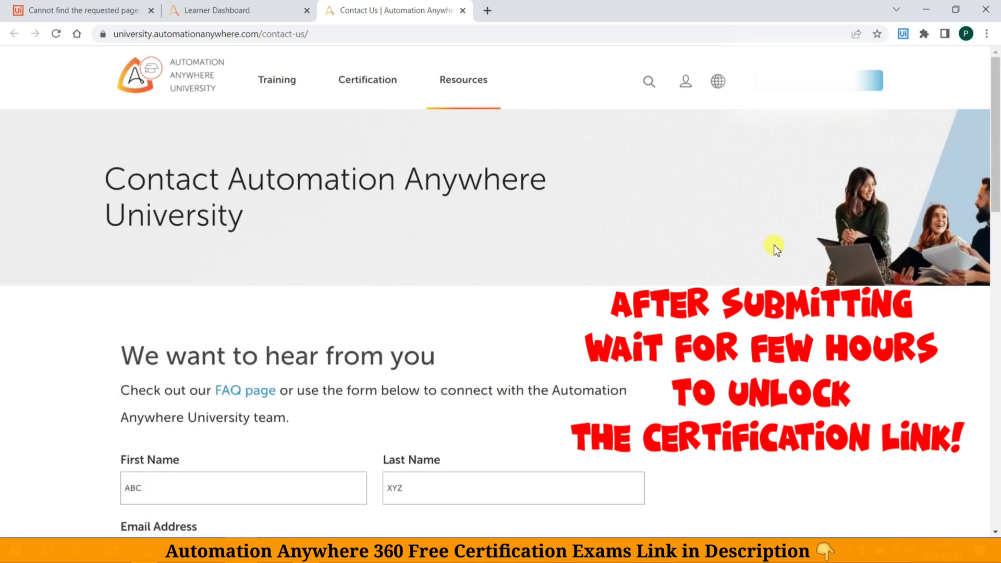
scroll(664, 246, down, 15)
scroll(208, 209, up, 6)
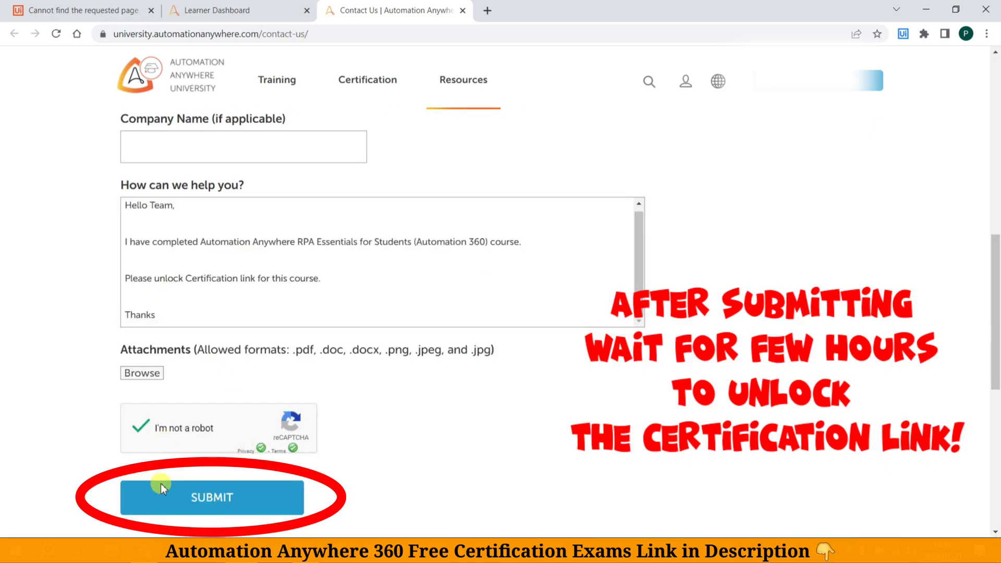
key(ctrl+w)
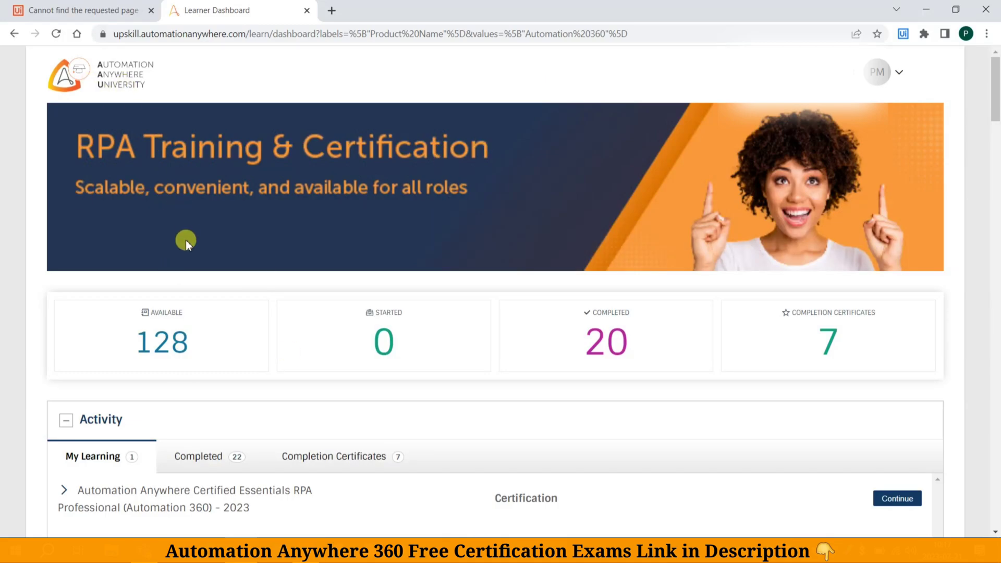
Continue the Certified Essentials RPA Professional (Automation 360) entry from the Activity panel
scroll(190, 262, down, 4)
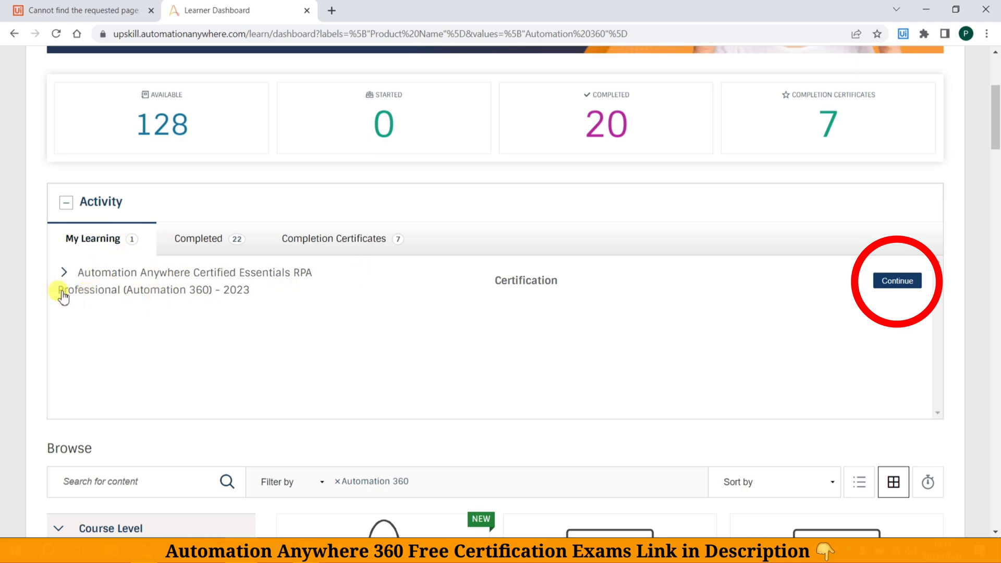
click(898, 282)
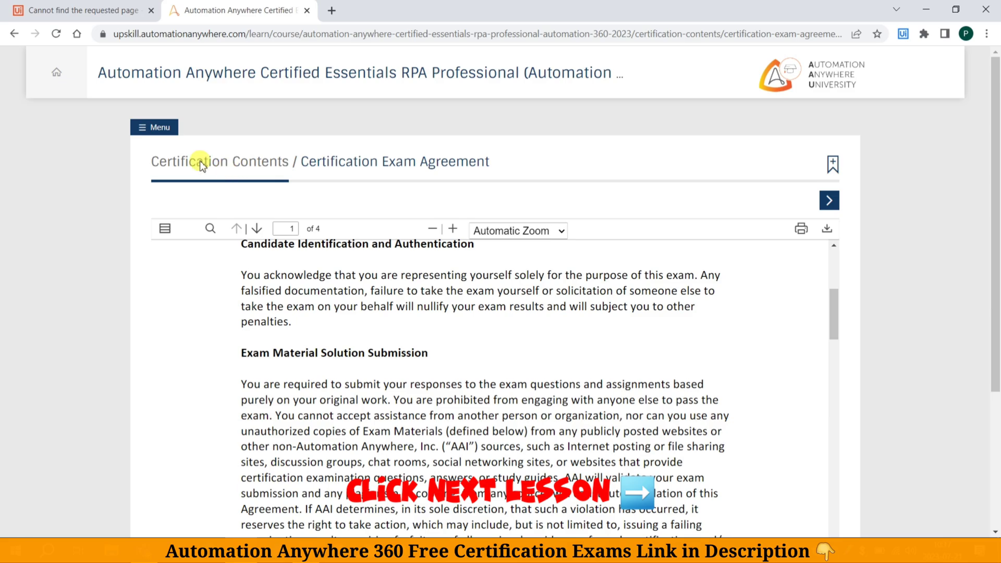
Read through the 4-page Certification Exam Agreement, then advance to the Candidate Agreement E-signature lesson
scroll(855, 318, down, 4)
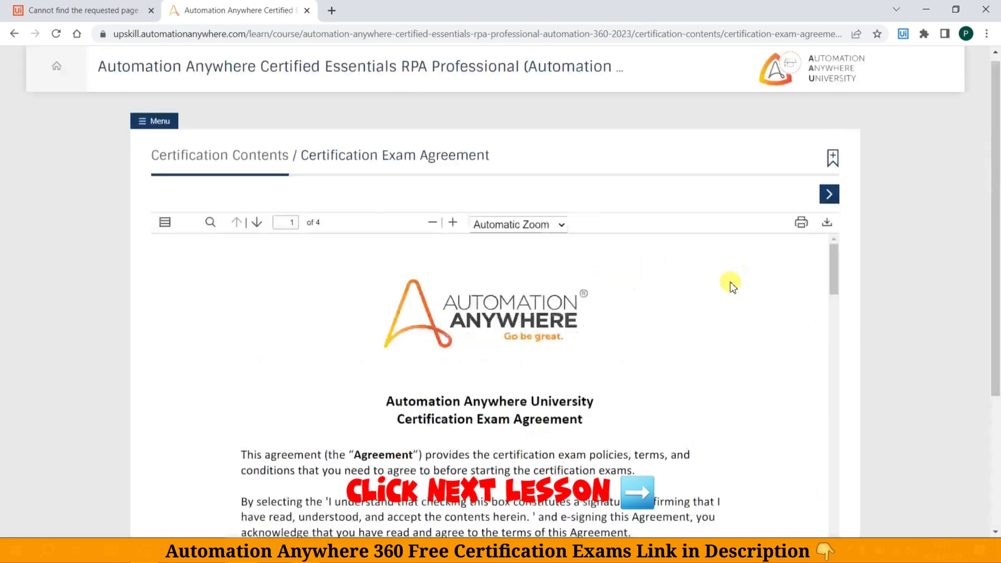
scroll(731, 286, down, 10)
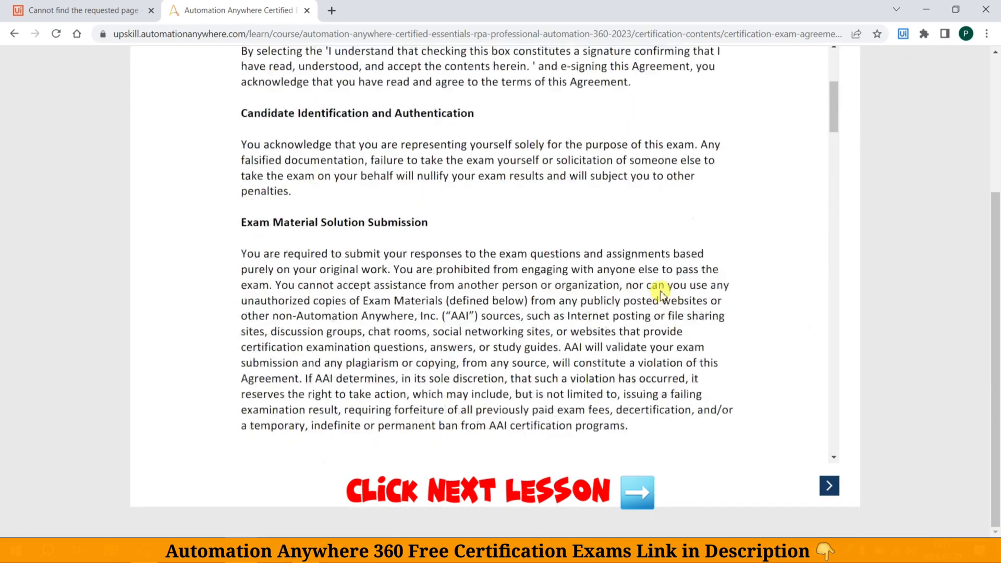
scroll(651, 283, down, 10)
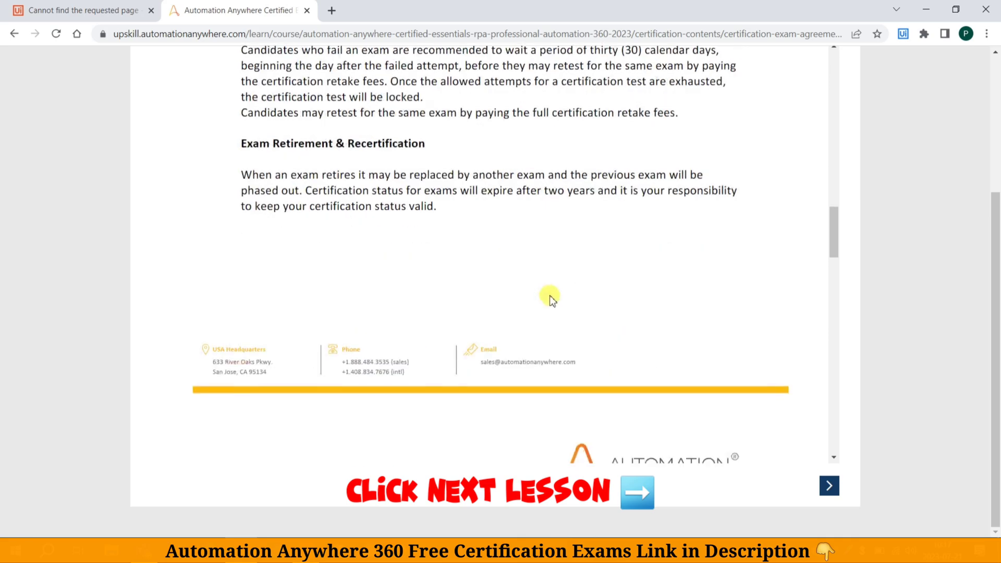
scroll(532, 288, down, 10)
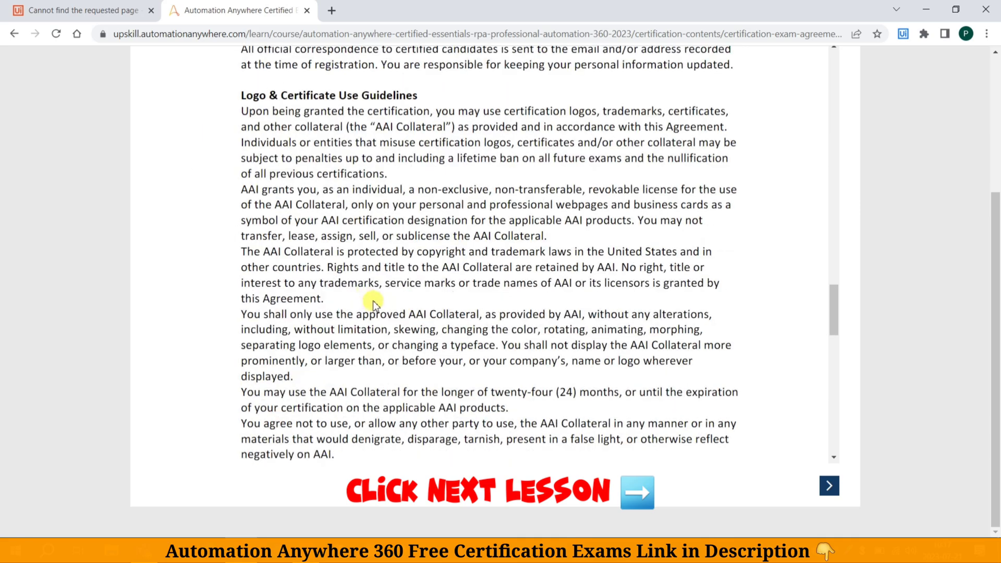
scroll(388, 307, down, 10)
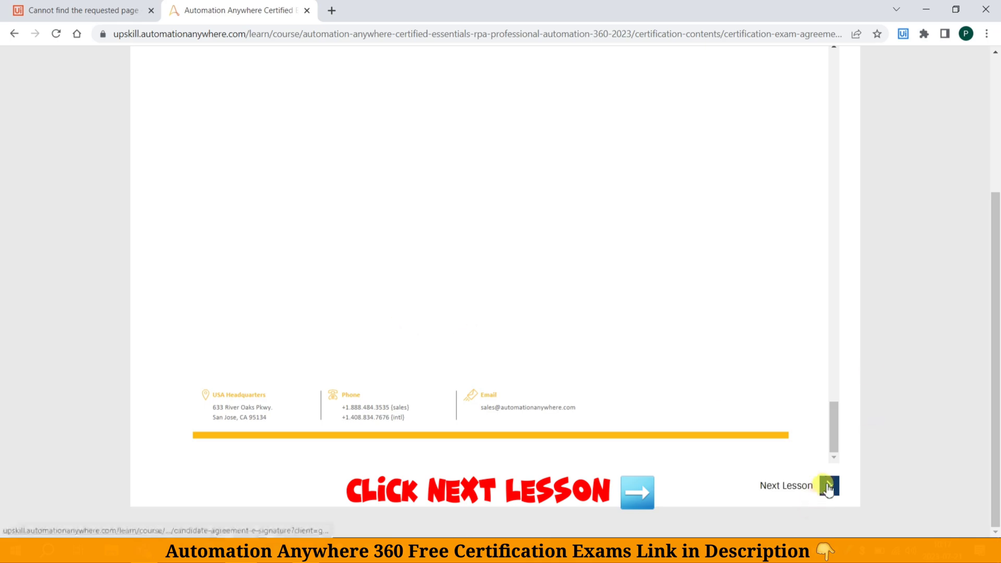
scroll(867, 447, up, 5)
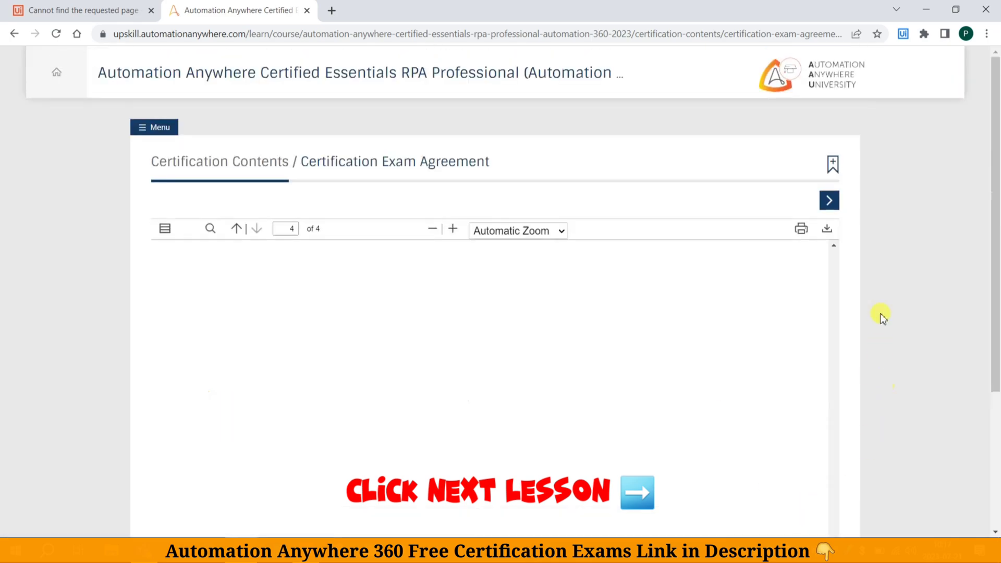
click(828, 201)
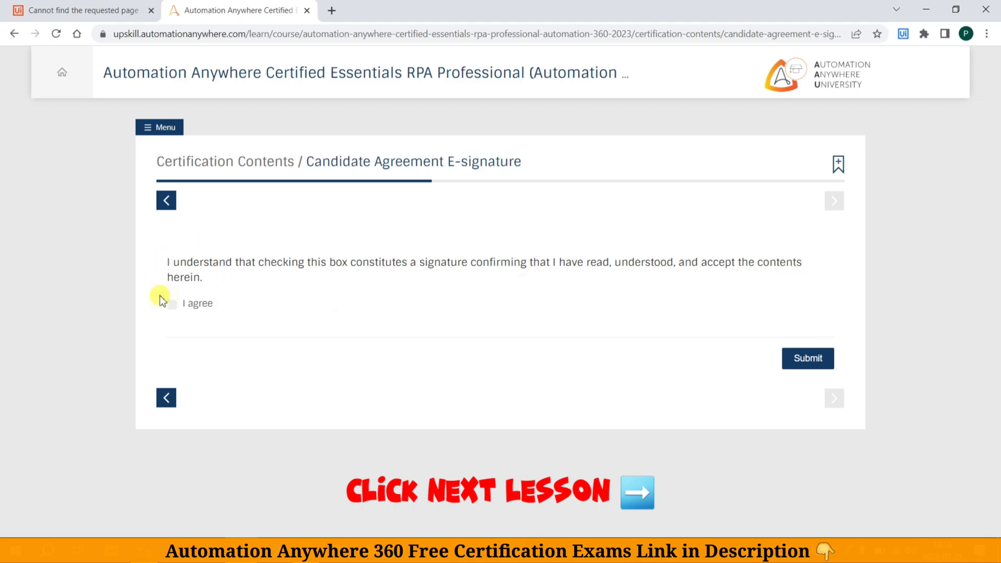
Tick 'I agree', submit the candidate agreement, and advance to the Q&A Exam (Assessment) page
click(187, 309)
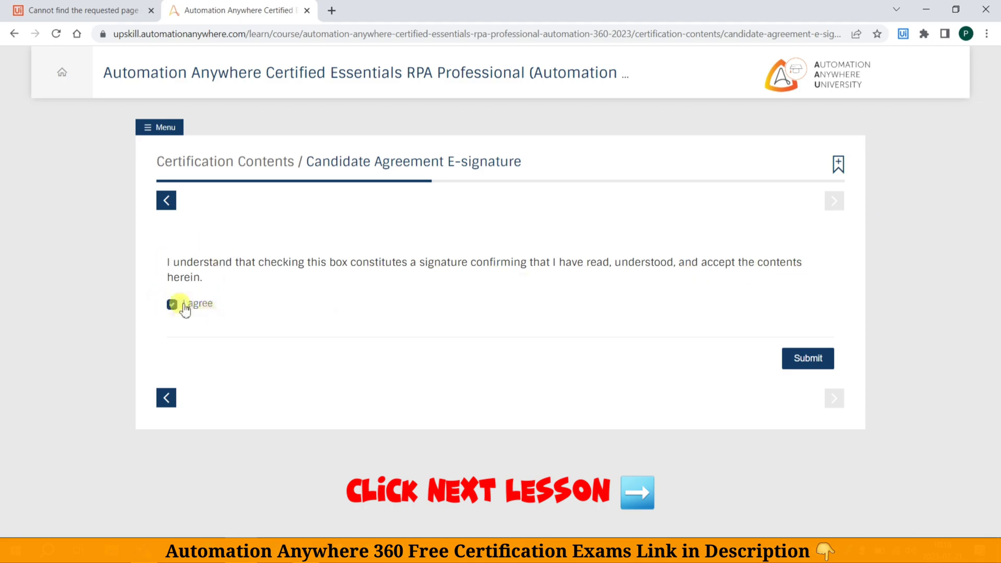
click(813, 360)
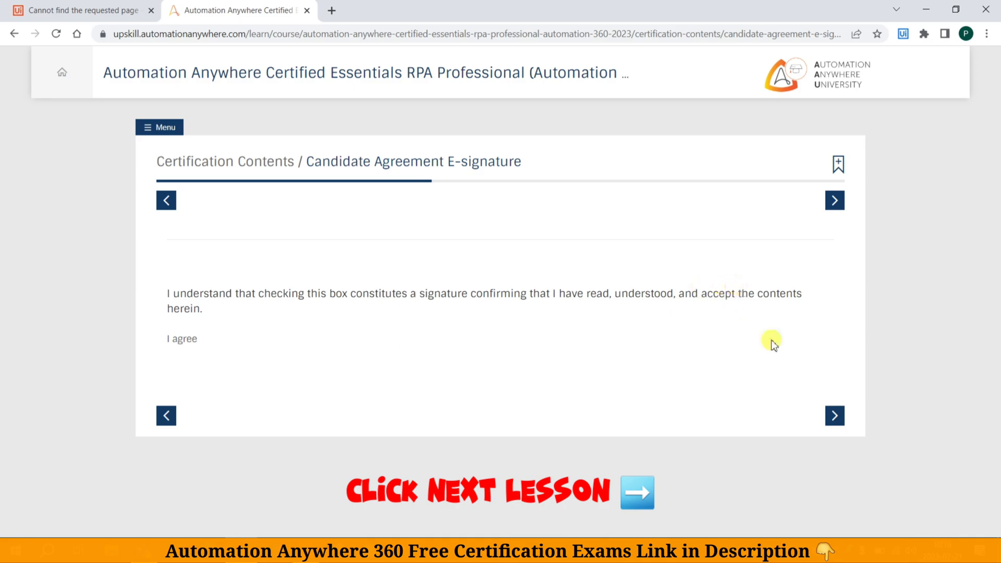
click(824, 207)
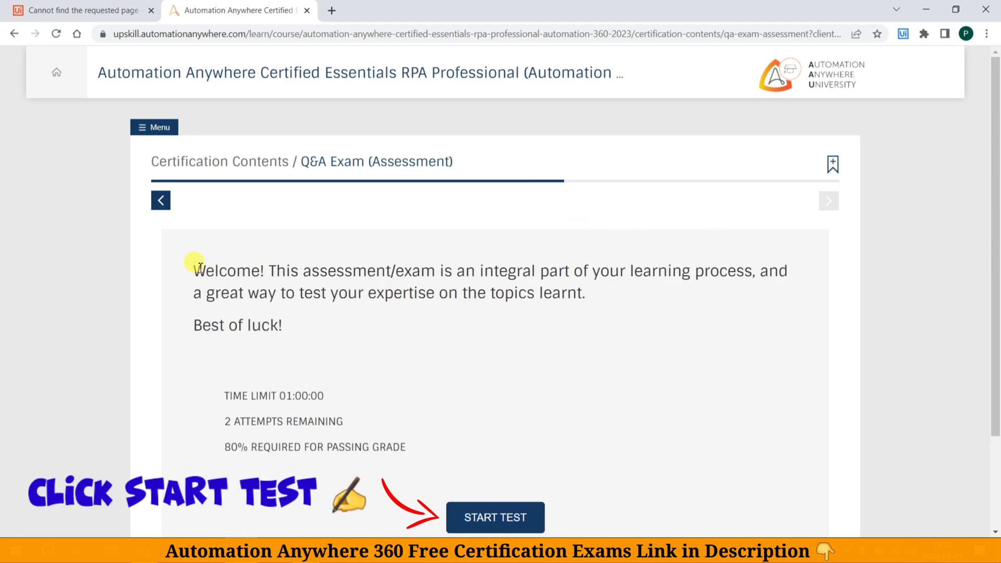
drag(196, 265, 307, 323)
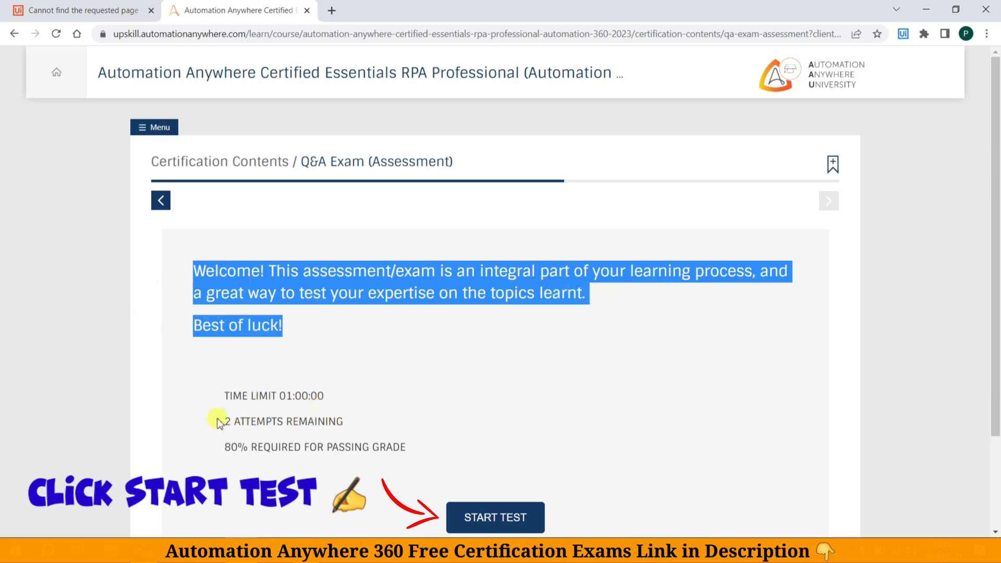
drag(219, 424, 350, 418)
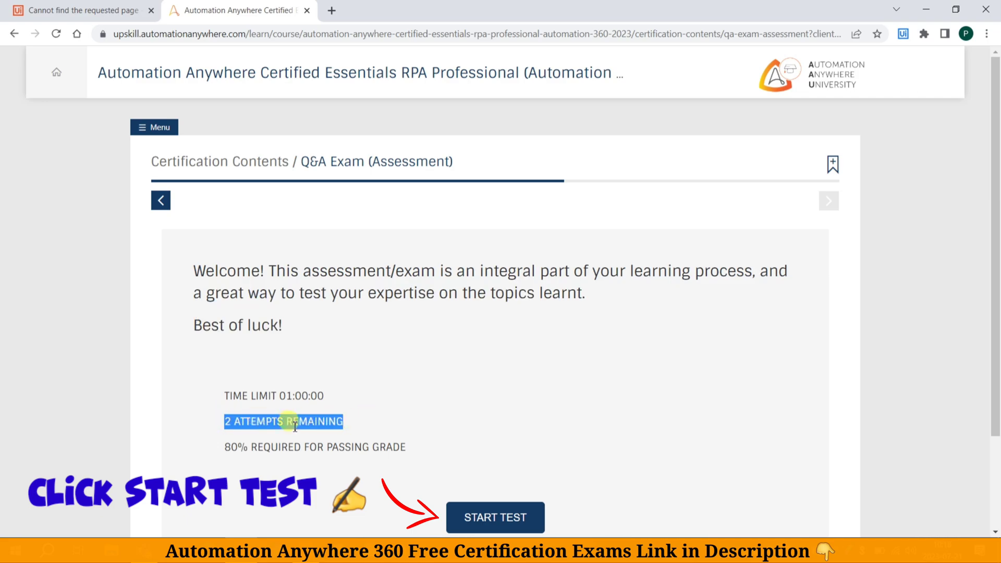
drag(223, 443, 412, 447)
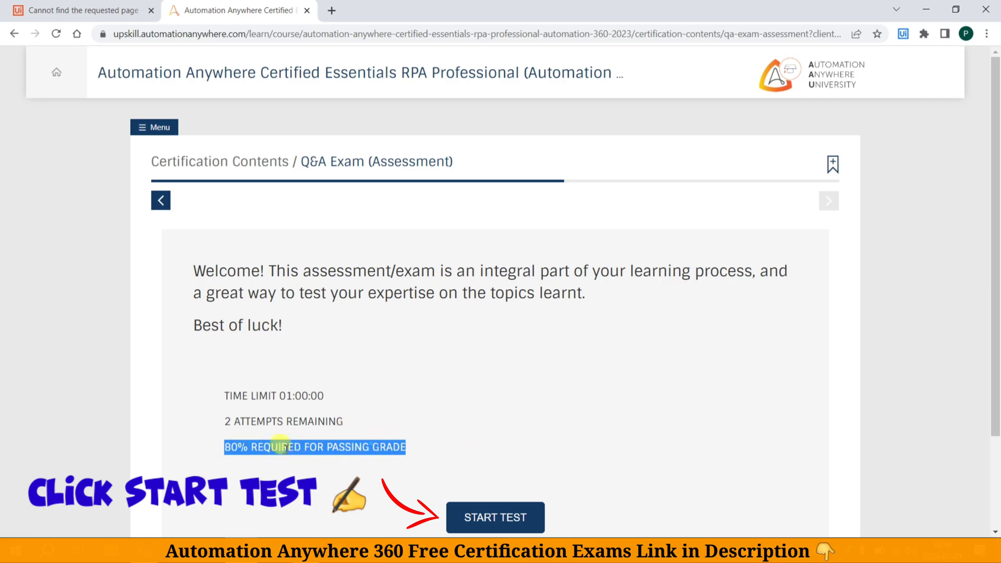
click(894, 334)
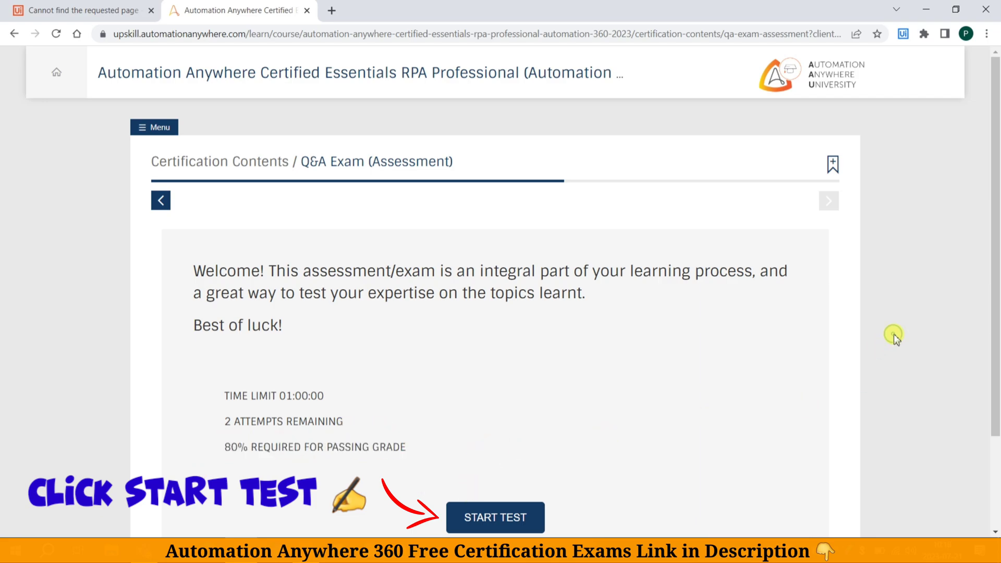
scroll(627, 352, down, 2)
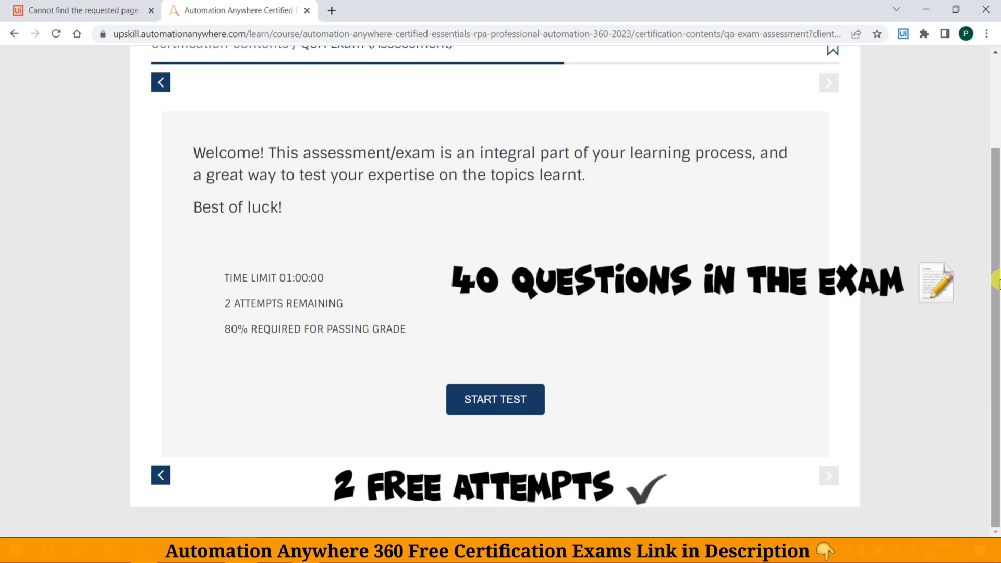
drag(996, 281, 997, 238)
key(ctrl+minus)
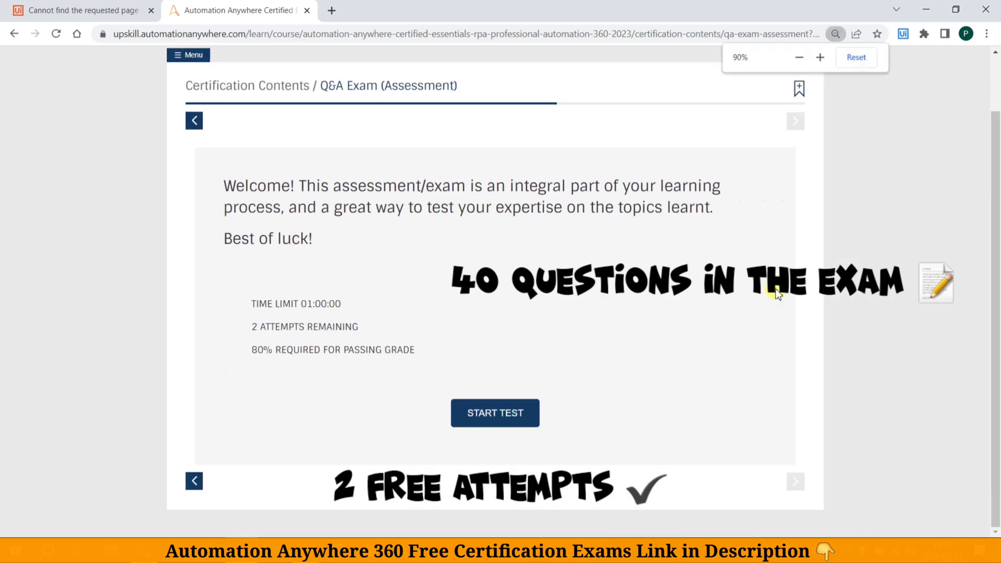